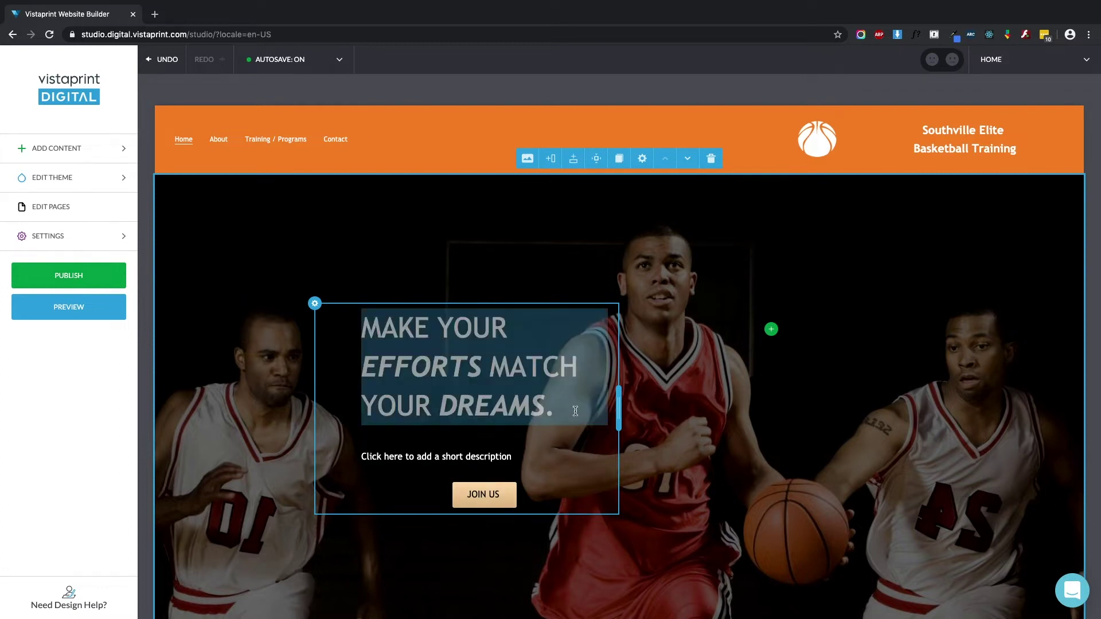
Insert a Title 1 (H1) text element reading 'Click to Edit This Title' into the hero's empty area
{"action": "left_click", "coordinate": [772, 330]}
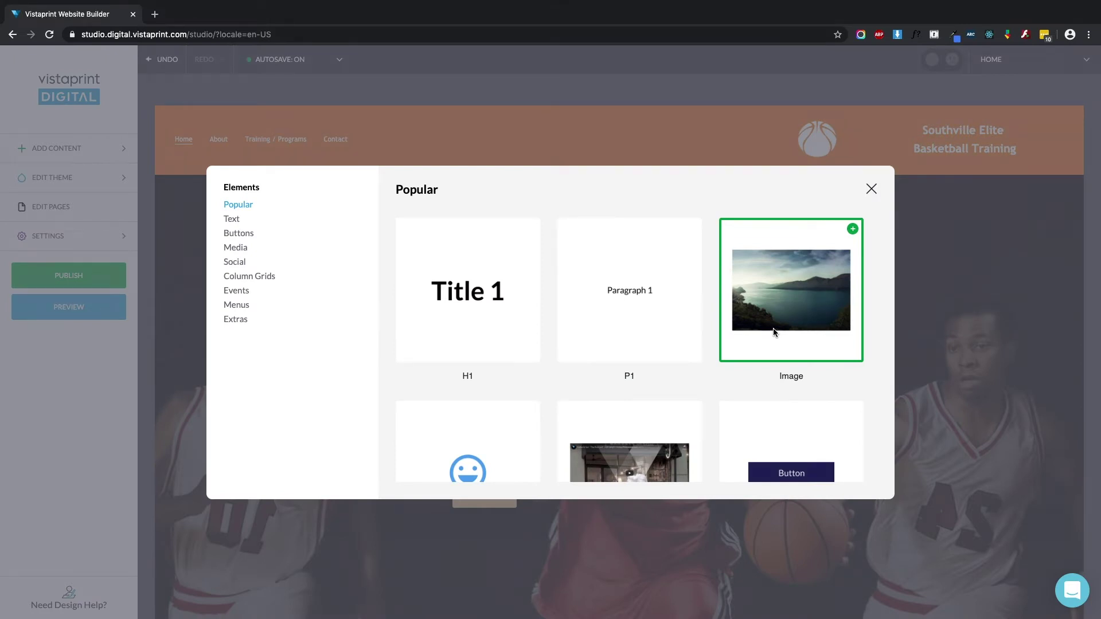
{"action": "scroll", "coordinate": [773, 331], "scroll_direction": "down", "scroll_amount": 1}
{"action": "scroll", "coordinate": [773, 331], "scroll_direction": "up", "scroll_amount": 1}
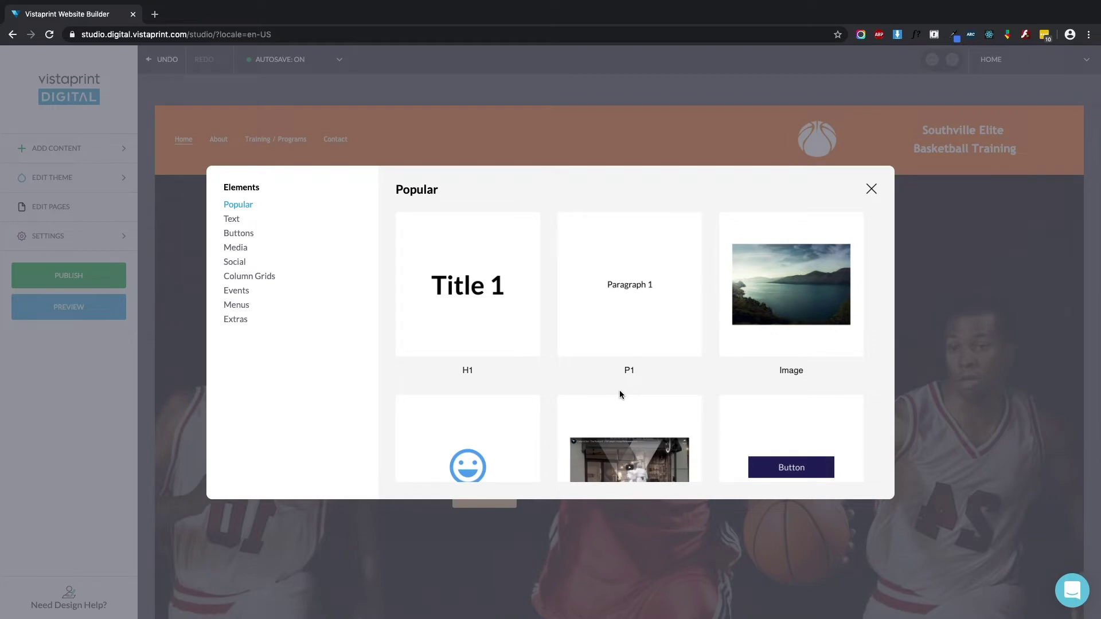
{"action": "left_click", "coordinate": [237, 220]}
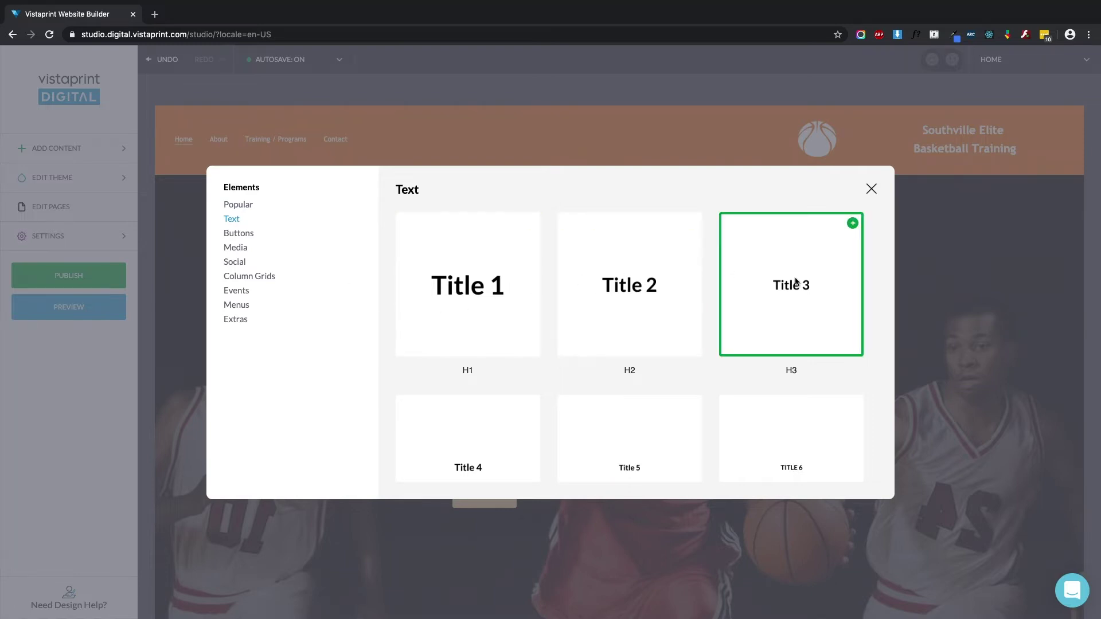
{"action": "scroll", "coordinate": [761, 424], "scroll_direction": "down", "scroll_amount": 3}
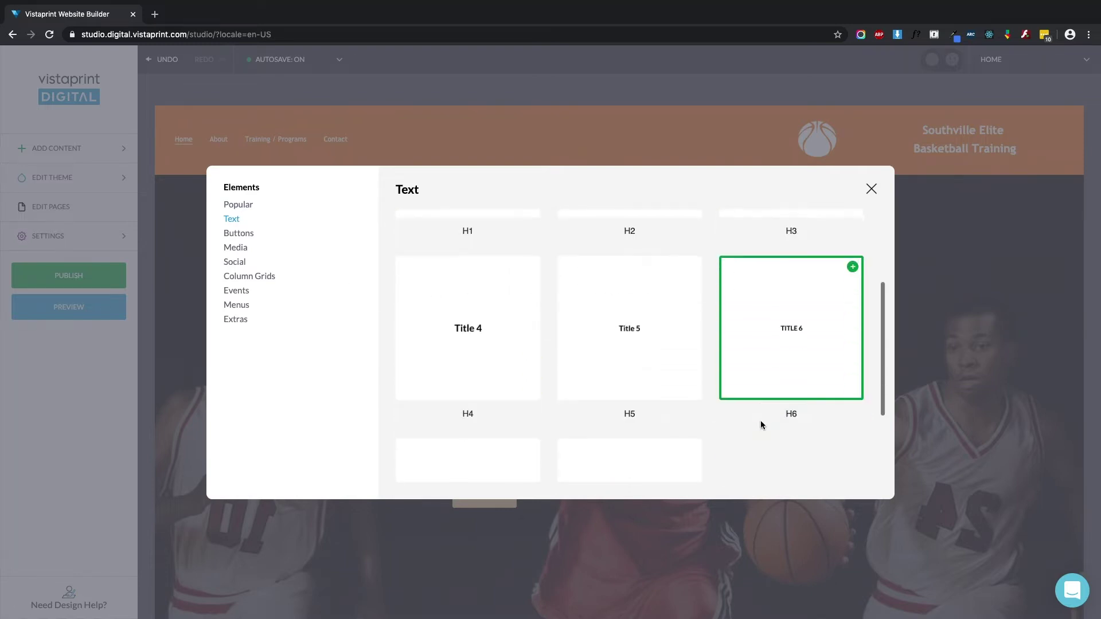
{"action": "scroll", "coordinate": [760, 421], "scroll_direction": "down", "scroll_amount": 2}
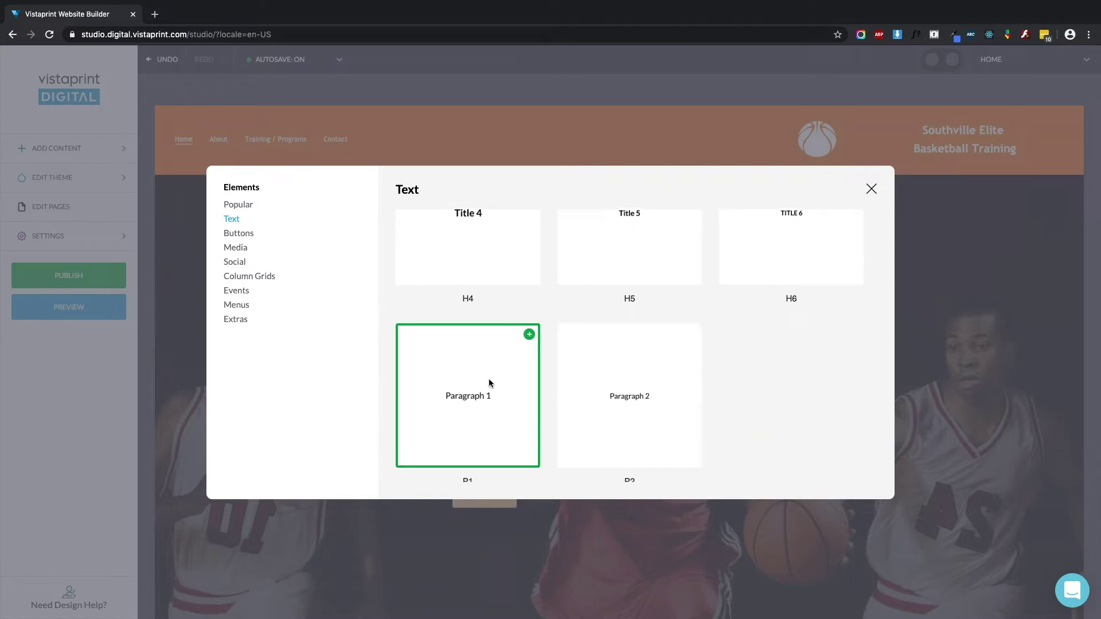
{"action": "scroll", "coordinate": [489, 383], "scroll_direction": "up", "scroll_amount": 5}
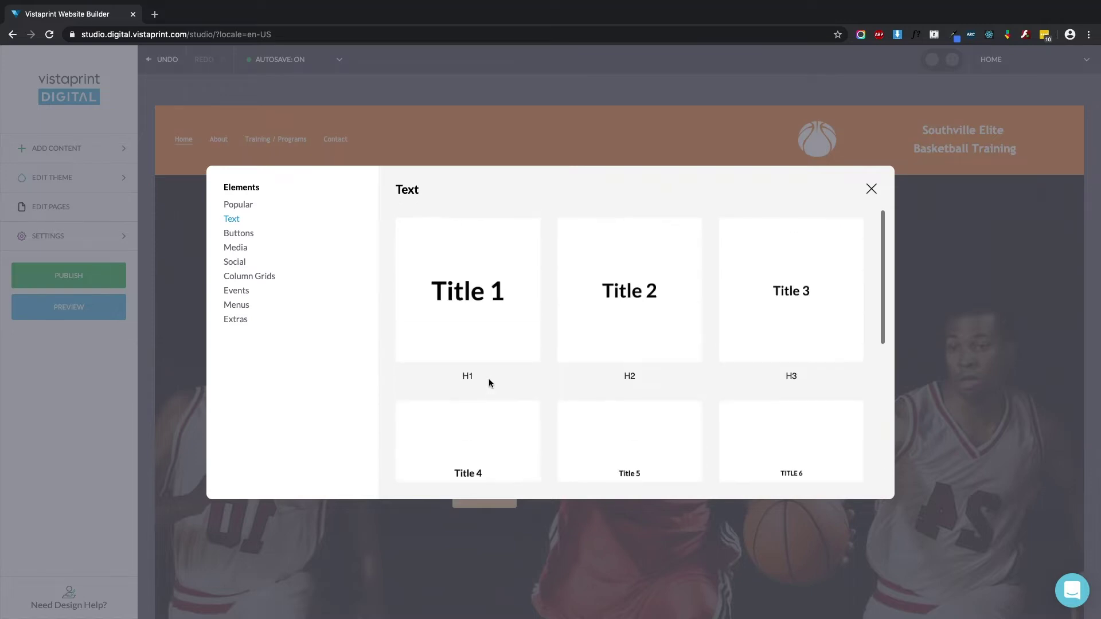
{"action": "left_click", "coordinate": [471, 298]}
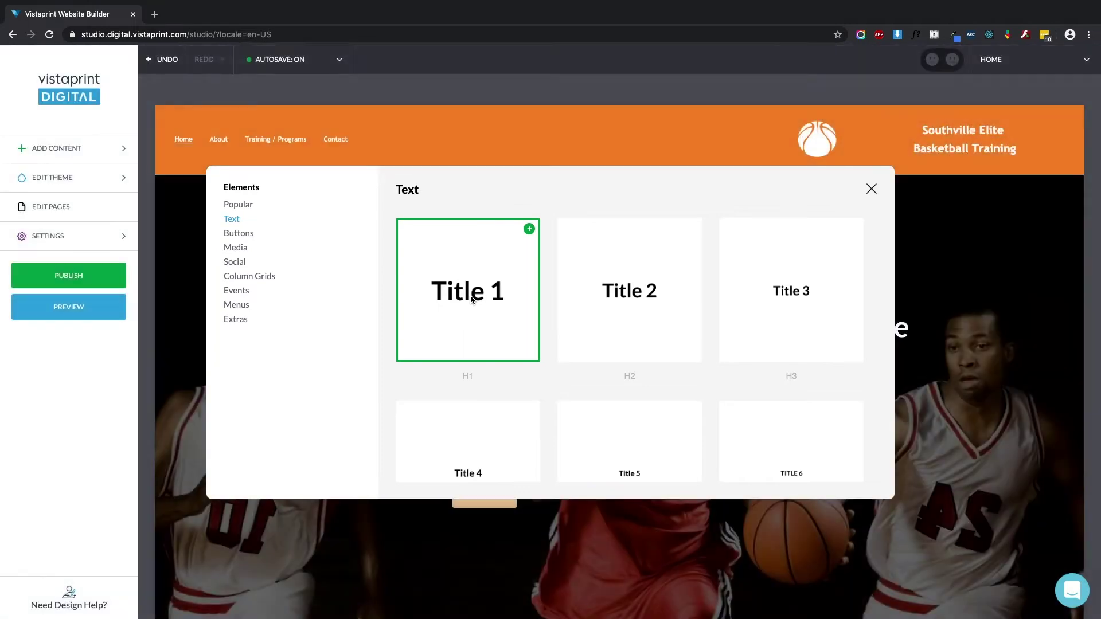
Replace the placeholder title with 'This is a great basketball program!', correcting a typo along the way
{"action": "left_click", "coordinate": [768, 316]}
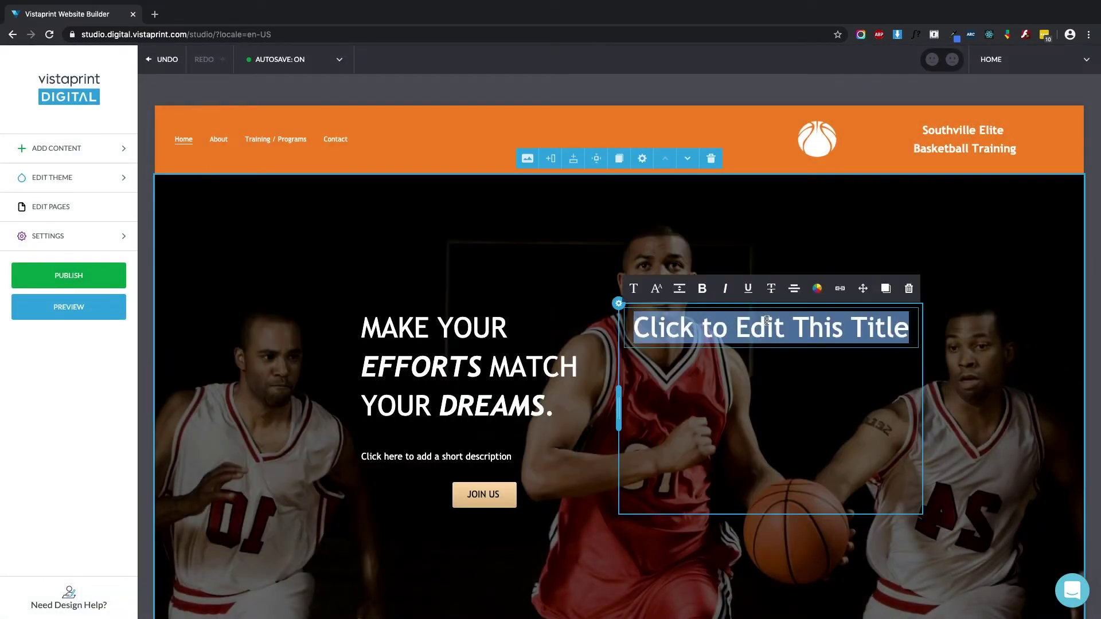
{"action": "type", "text": "Thisi"}
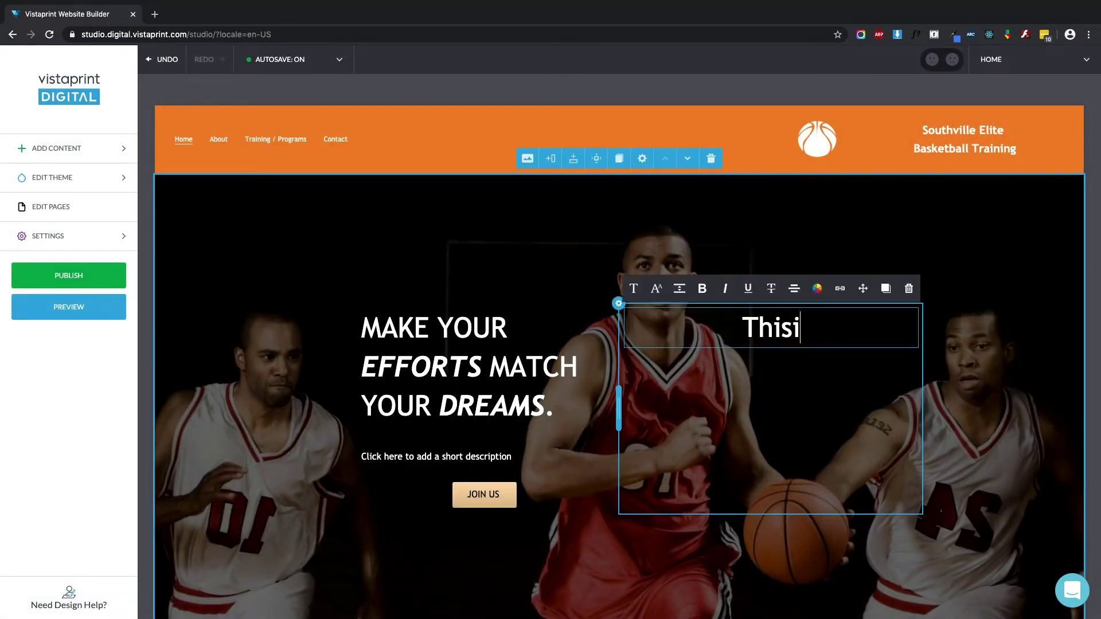
{"action": "key", "text": "BackSpace"}
{"action": "type", "text": "is a great basketbal"}
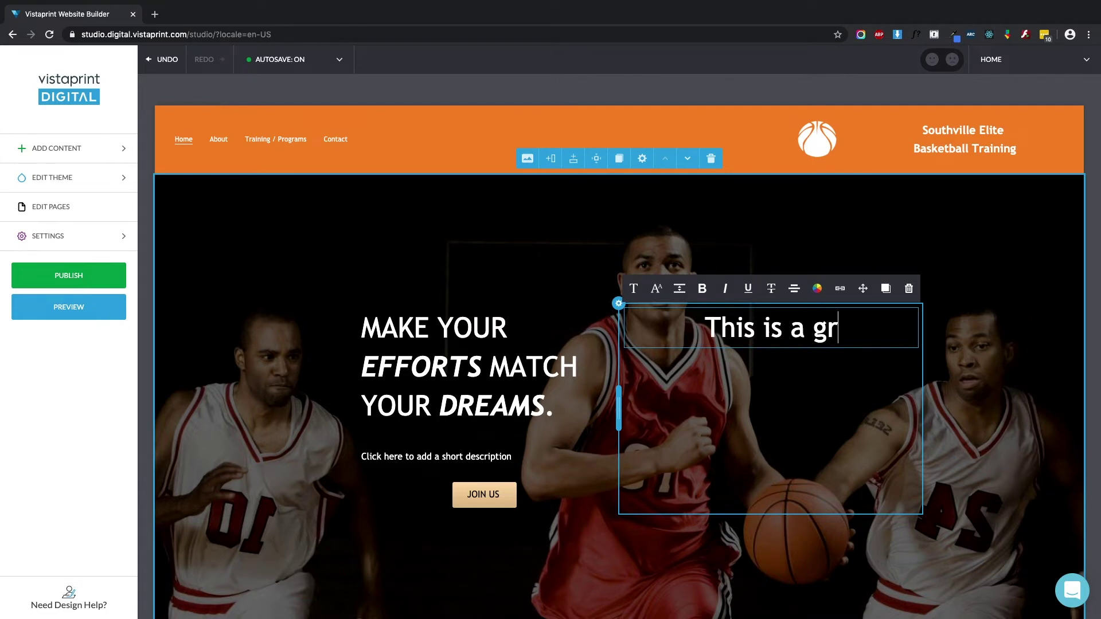
{"action": "type", "text": "l program!"}
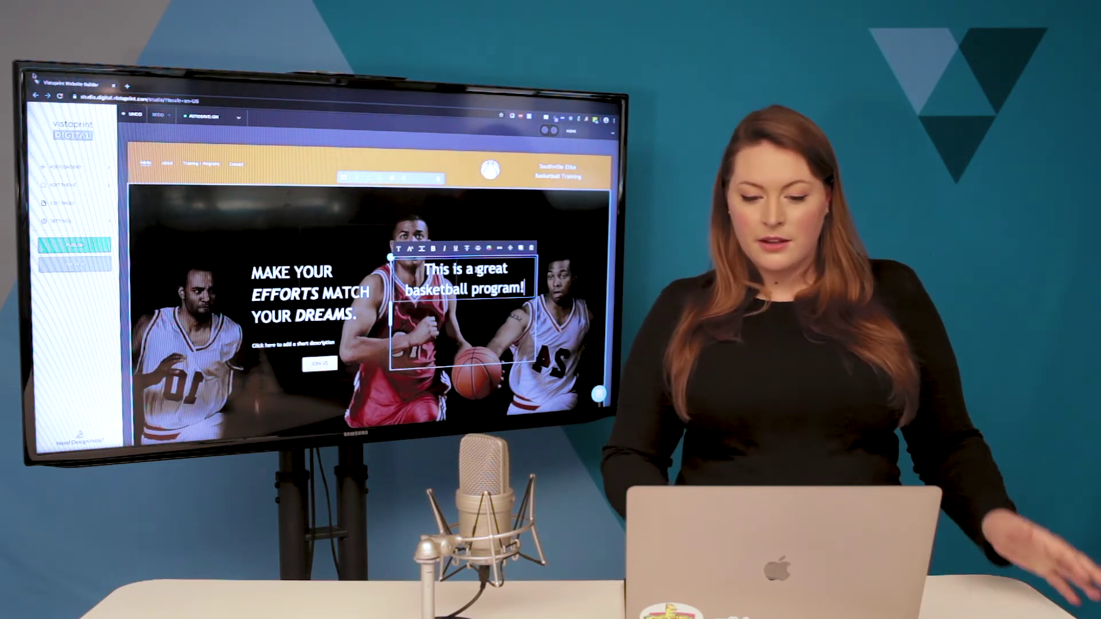
Look through the heading's font, font size and text colour options without changing anything
{"action": "left_click", "coordinate": [398, 248]}
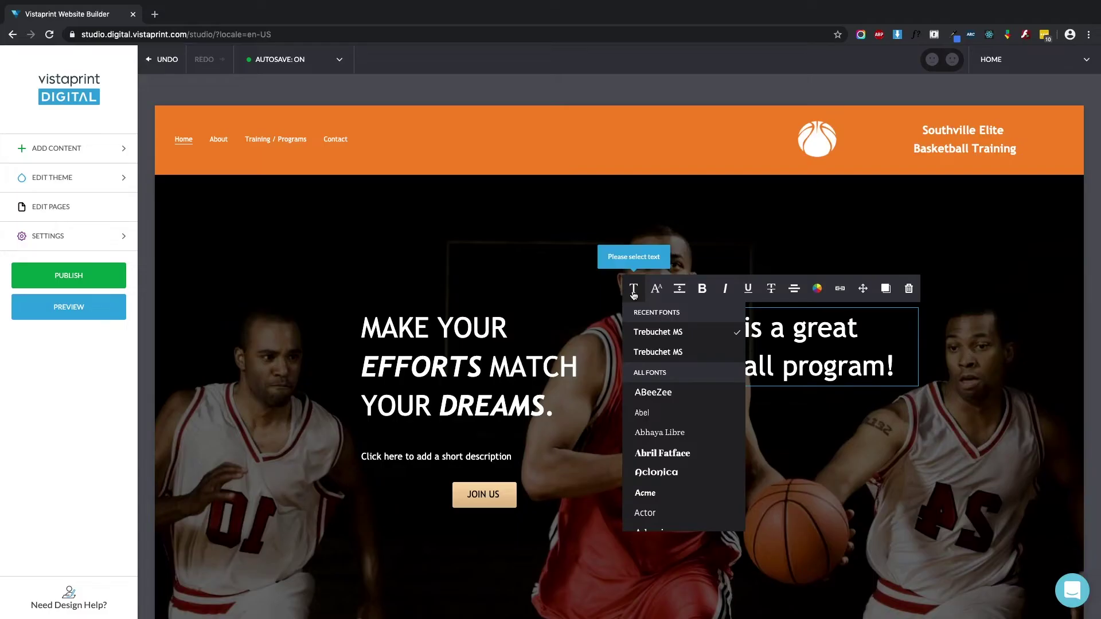
{"action": "left_click", "coordinate": [658, 292]}
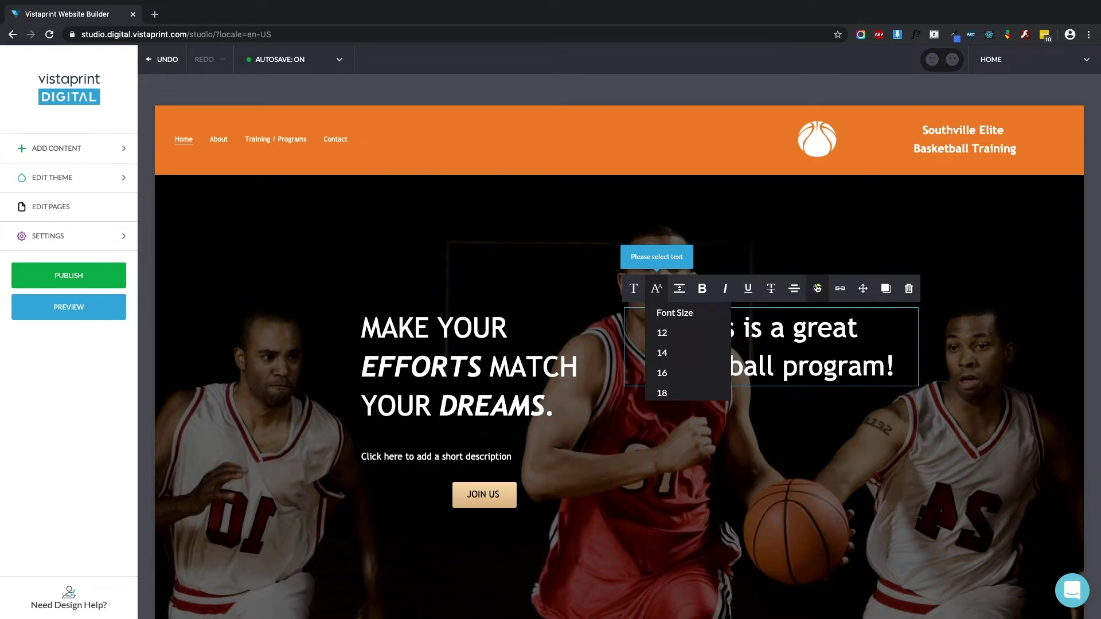
{"action": "left_click", "coordinate": [817, 288]}
{"action": "left_click", "coordinate": [671, 326]}
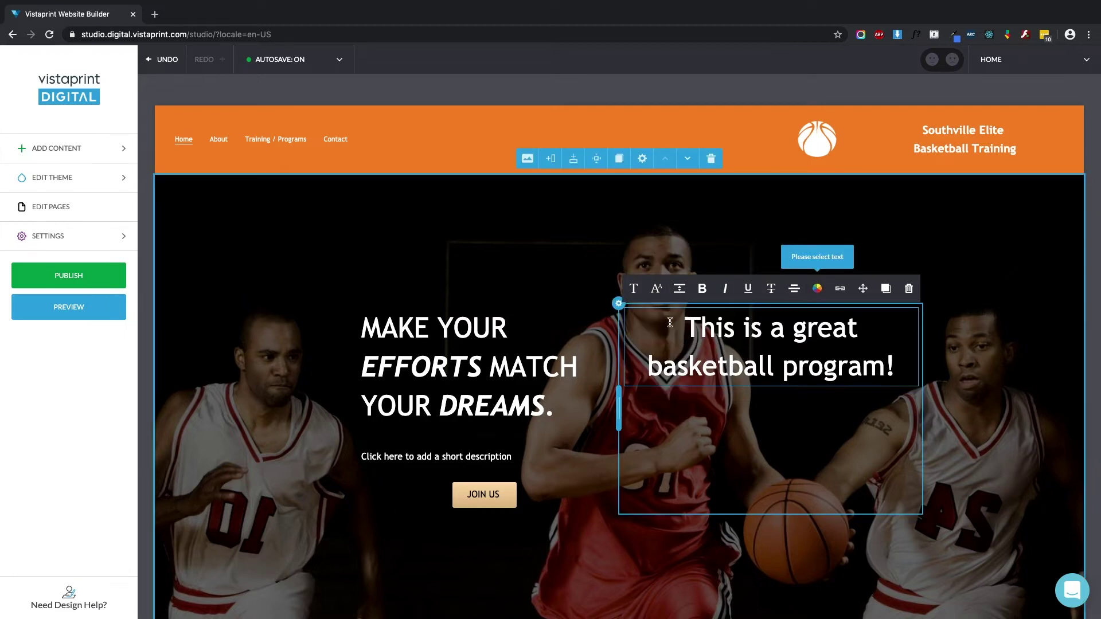
Colour the whole heading text orange, then delete the heading box
{"action": "left_click_drag", "start_coordinate": [686, 328], "coordinate": [895, 370]}
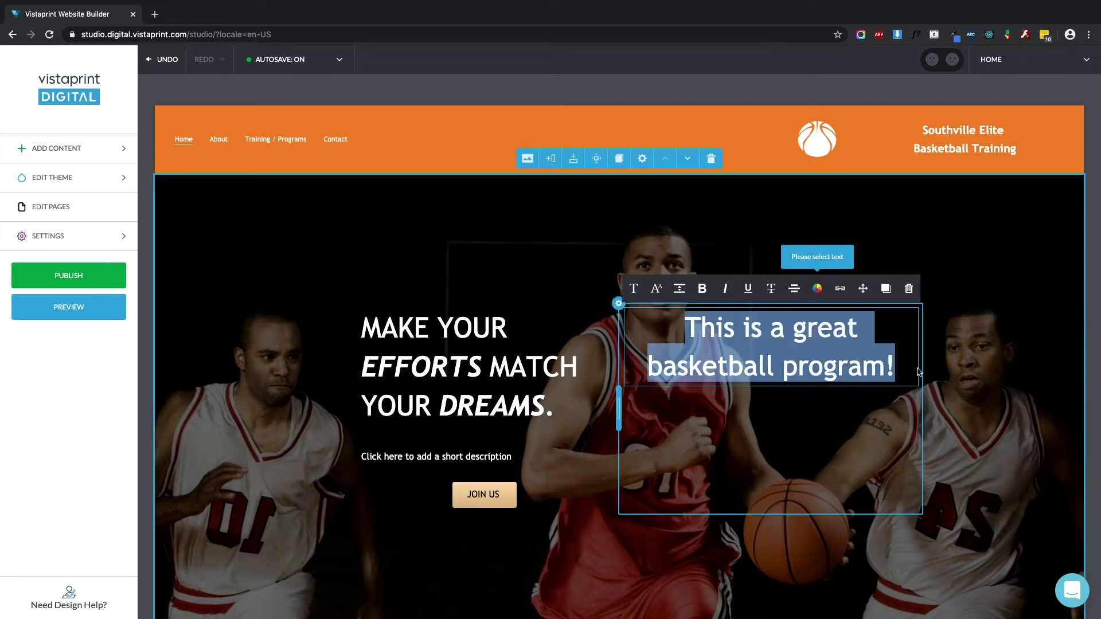
{"action": "left_click", "coordinate": [815, 290]}
{"action": "left_click", "coordinate": [666, 322]}
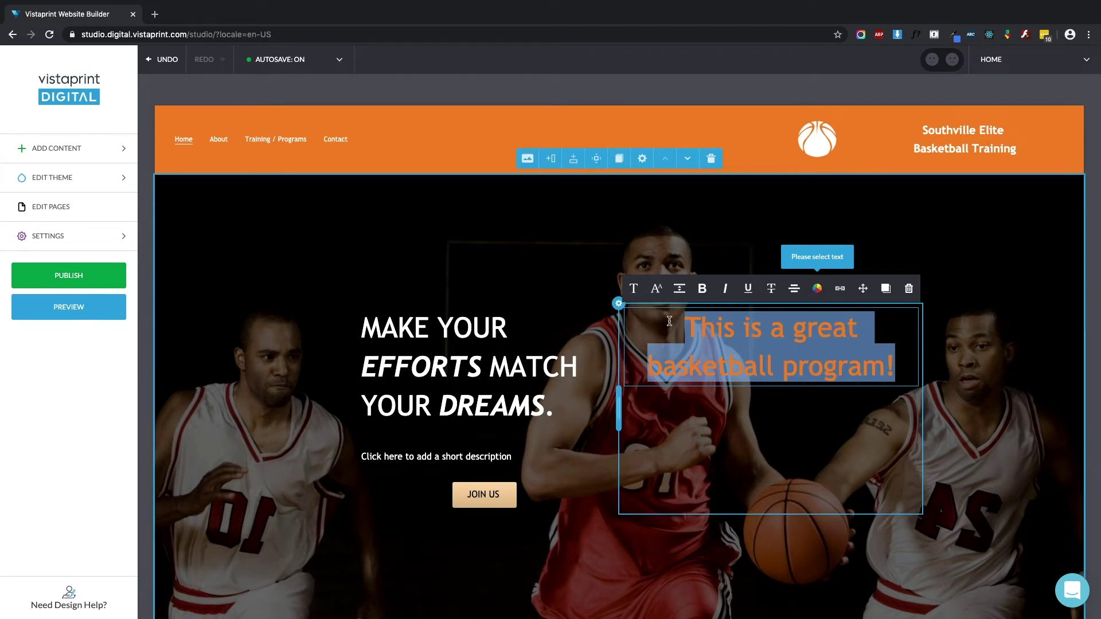
{"action": "left_click", "coordinate": [889, 336]}
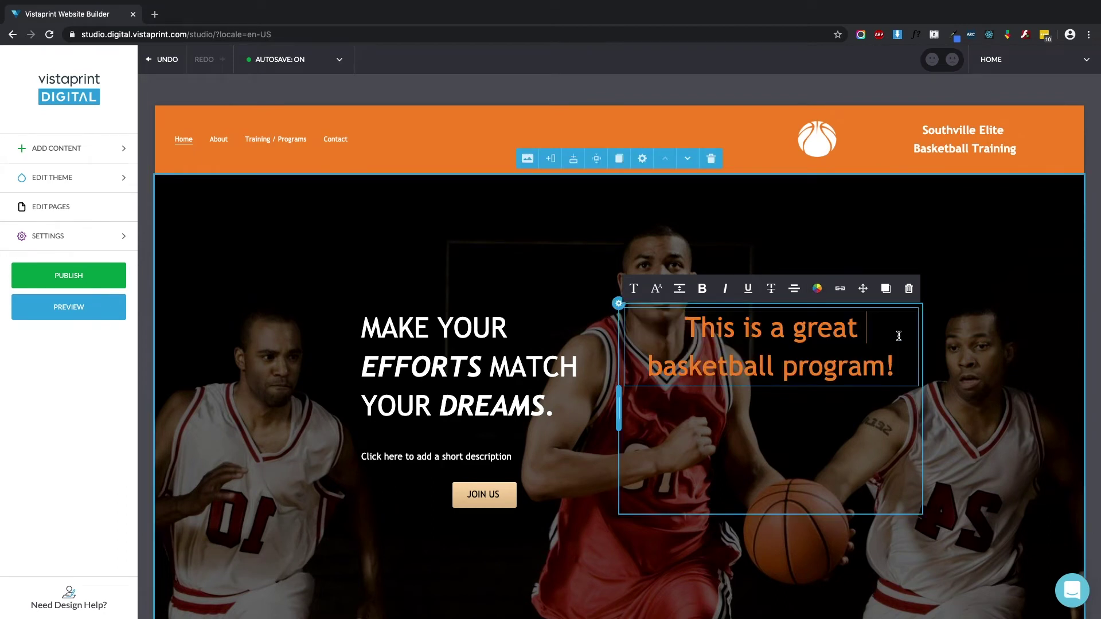
{"action": "left_click", "coordinate": [910, 291]}
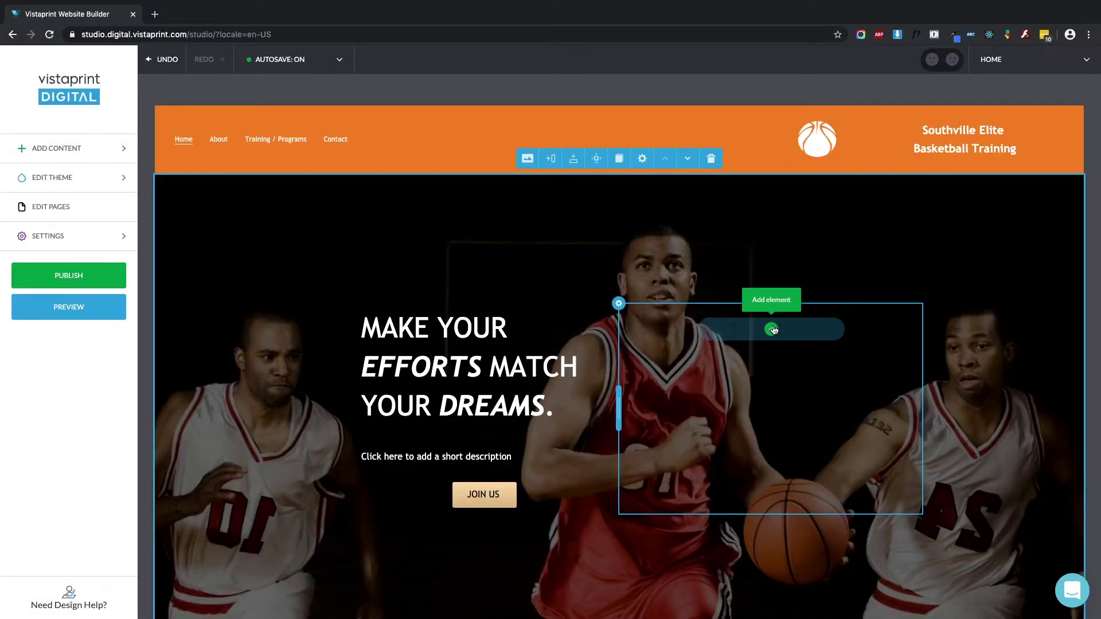
Add an Image element from the Media category to the hero, opening the image library
{"action": "left_click", "coordinate": [772, 329]}
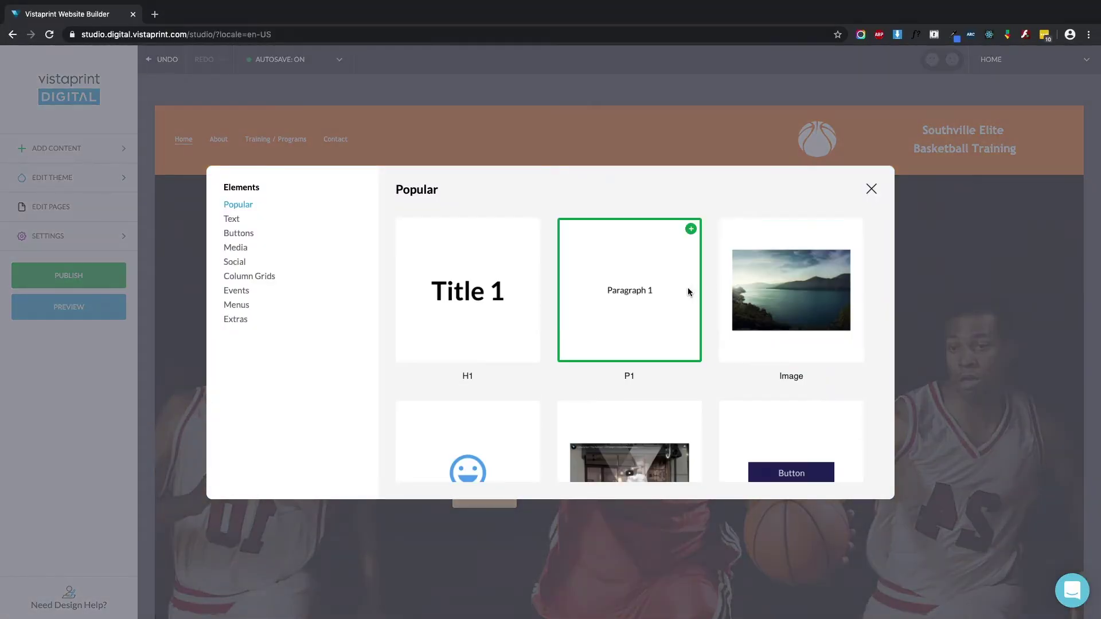
{"action": "left_click", "coordinate": [240, 250]}
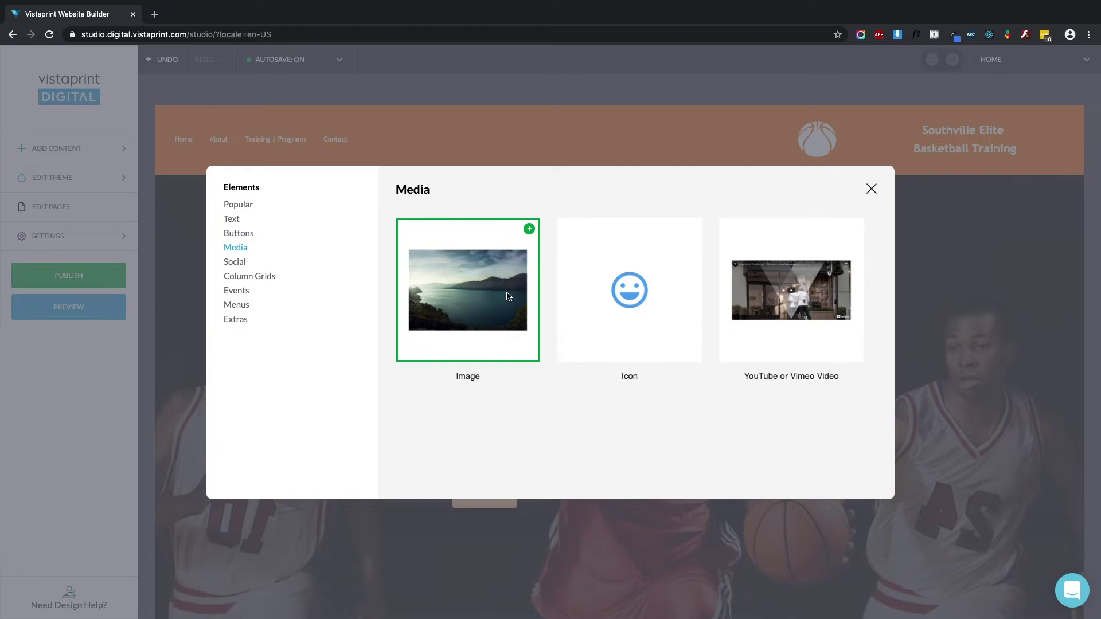
{"action": "left_click", "coordinate": [490, 284]}
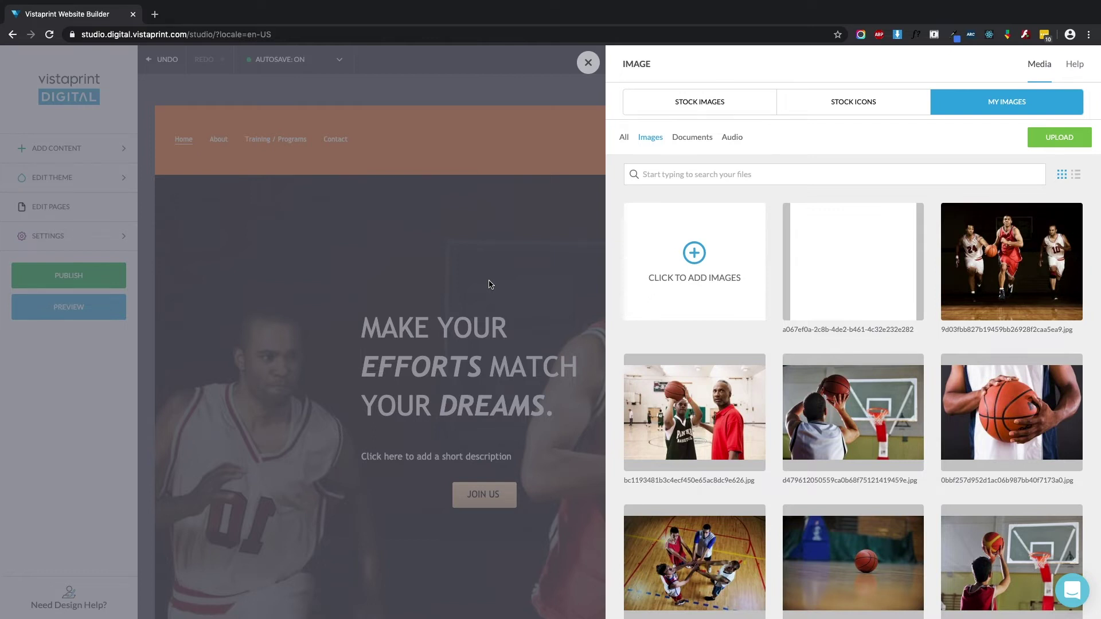
Search the stock images for 'bas' and browse the basketball results
{"action": "left_click", "coordinate": [690, 102]}
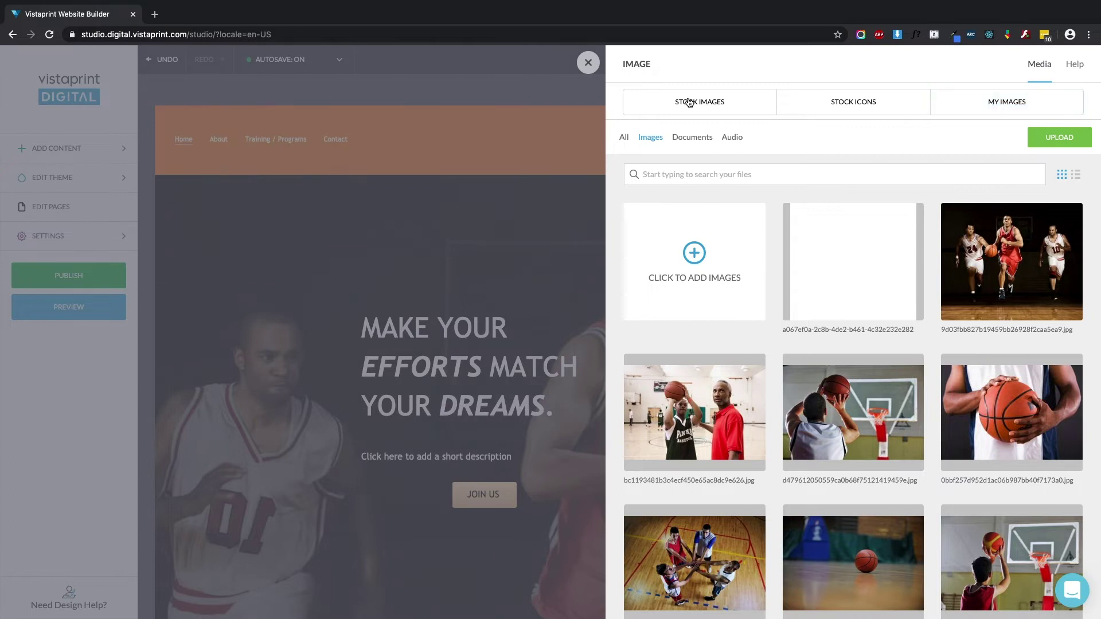
{"action": "left_click", "coordinate": [712, 155]}
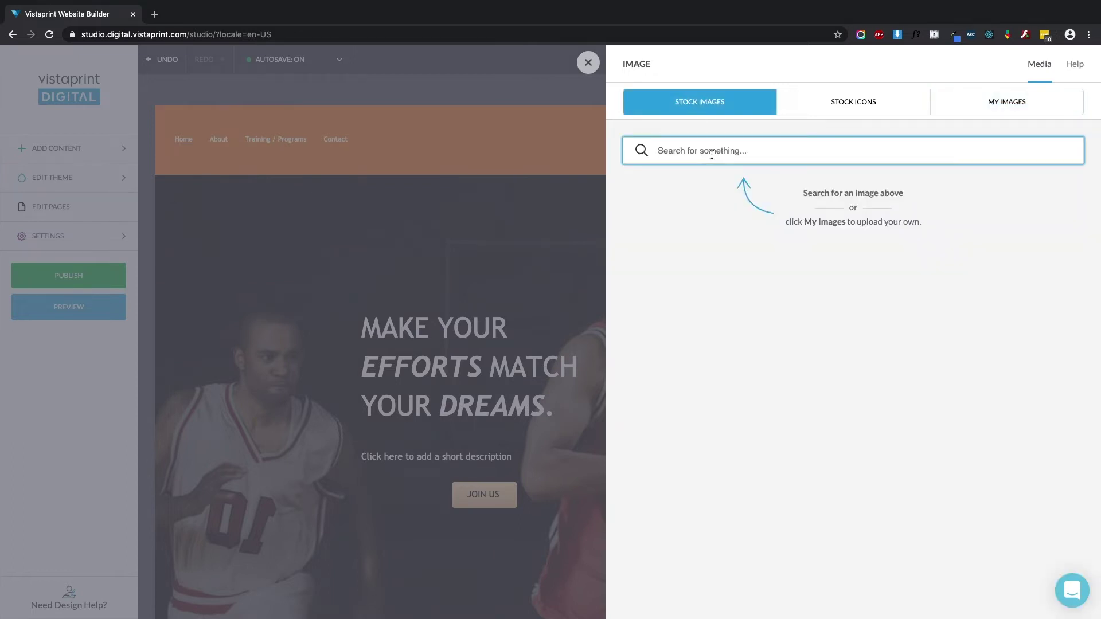
{"action": "type", "text": "basketball"}
{"action": "key", "text": "Return"}
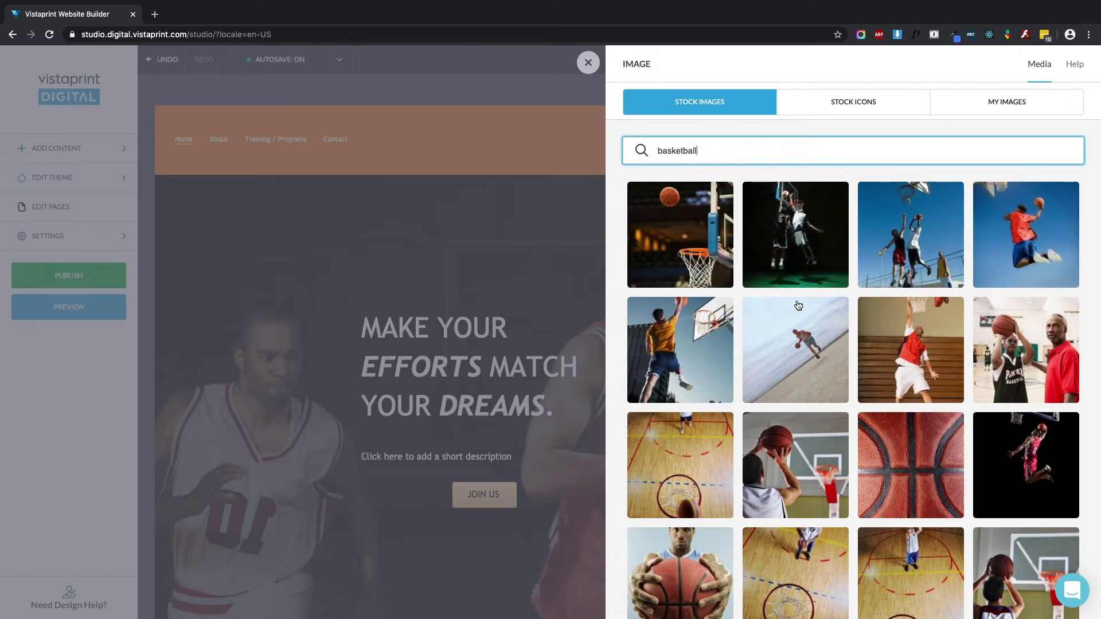
{"action": "scroll", "coordinate": [799, 321], "scroll_direction": "down", "scroll_amount": 10}
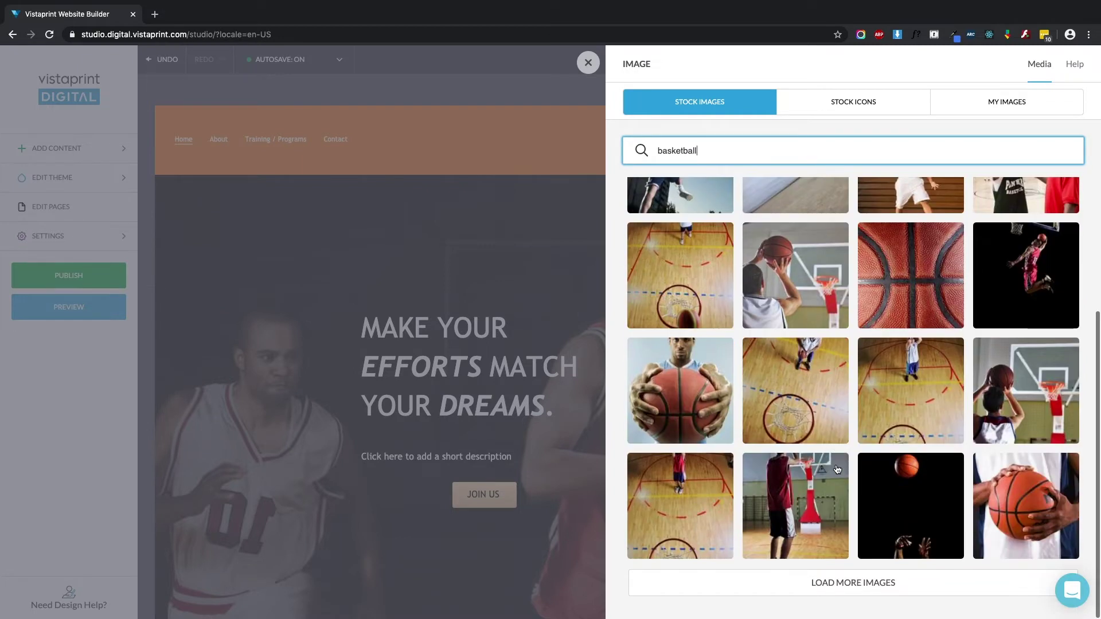
{"action": "scroll", "coordinate": [837, 469], "scroll_direction": "up", "scroll_amount": 10}
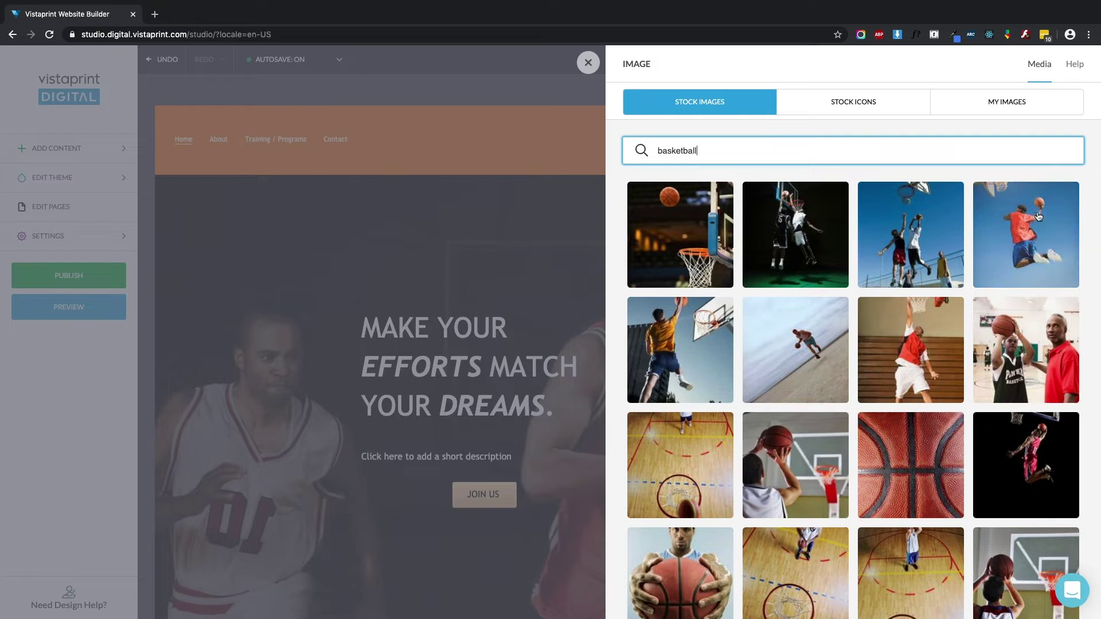
Upload Basketball.png from the Desktop through My Images
{"action": "left_click", "coordinate": [1016, 102]}
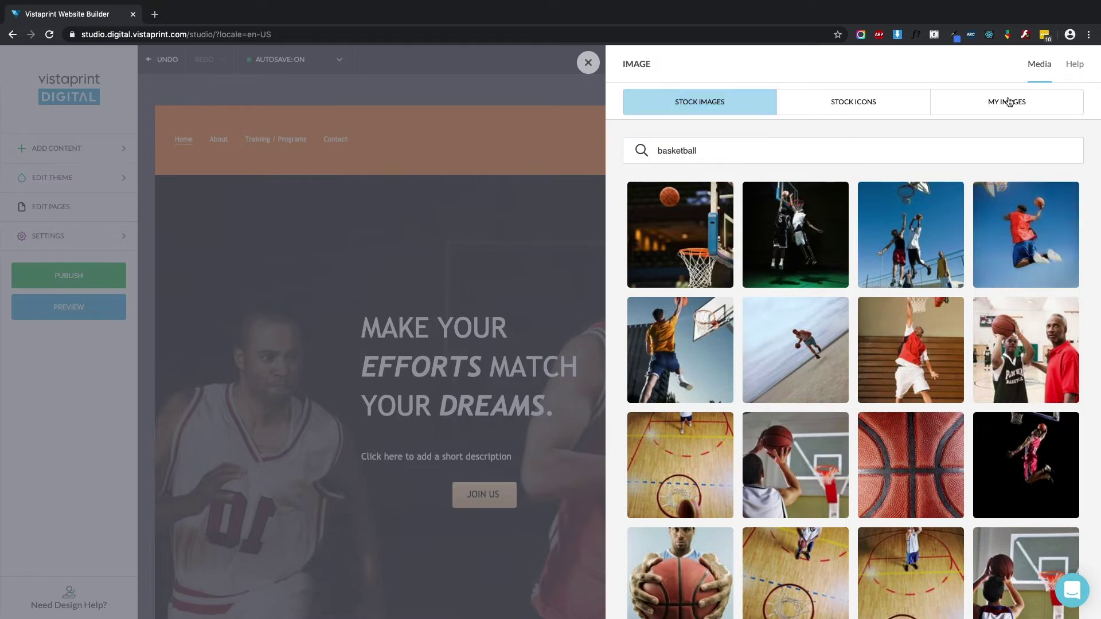
{"action": "left_click", "coordinate": [1054, 138]}
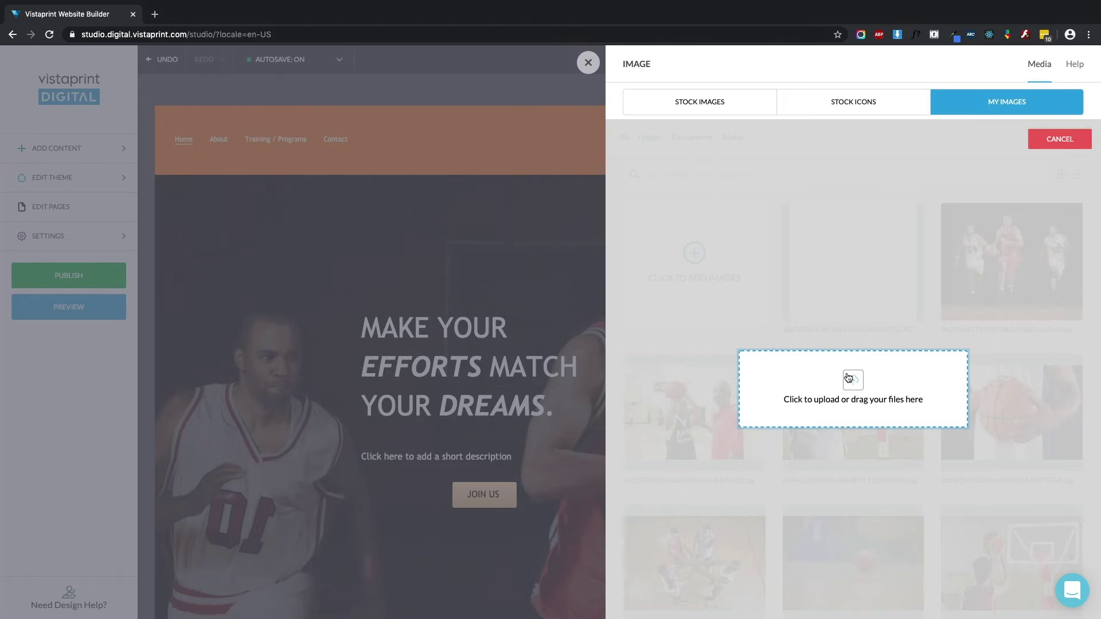
{"action": "left_click", "coordinate": [849, 378]}
{"action": "left_click", "coordinate": [466, 45]}
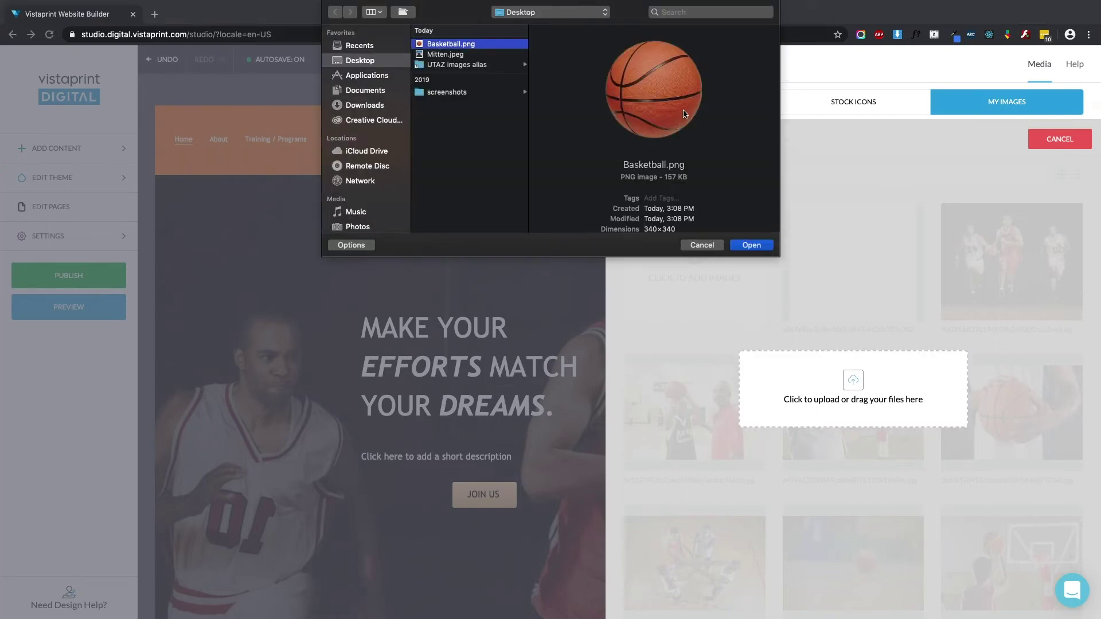
{"action": "left_click", "coordinate": [752, 246]}
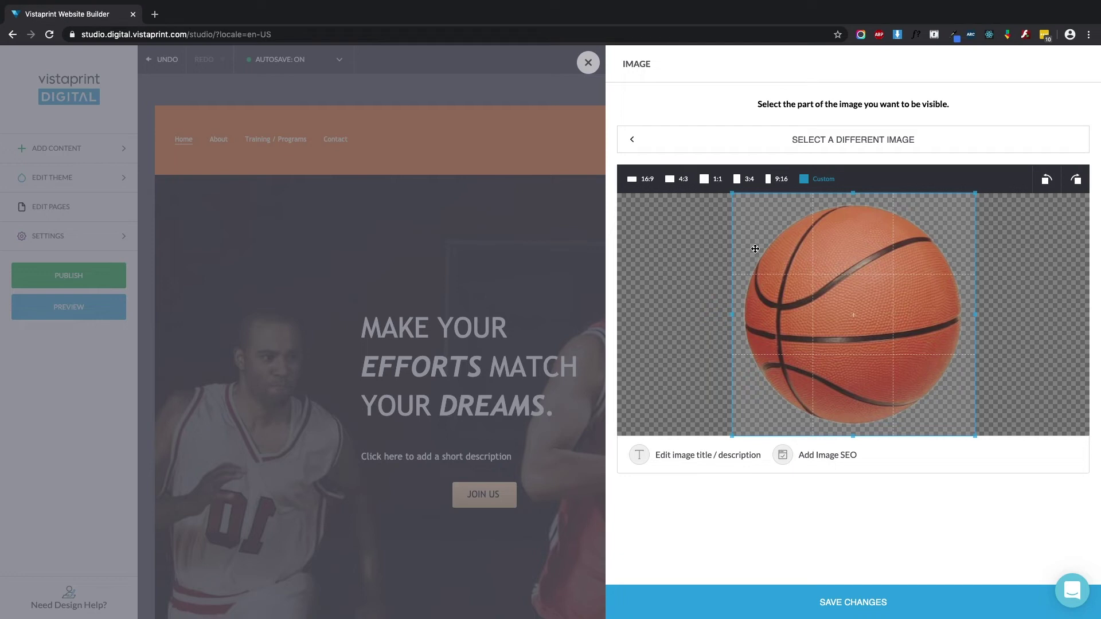
Try the 16:9, 4:3, 1:1 and 3:4 crop ratios, then settle on Custom
{"action": "left_click", "coordinate": [640, 179]}
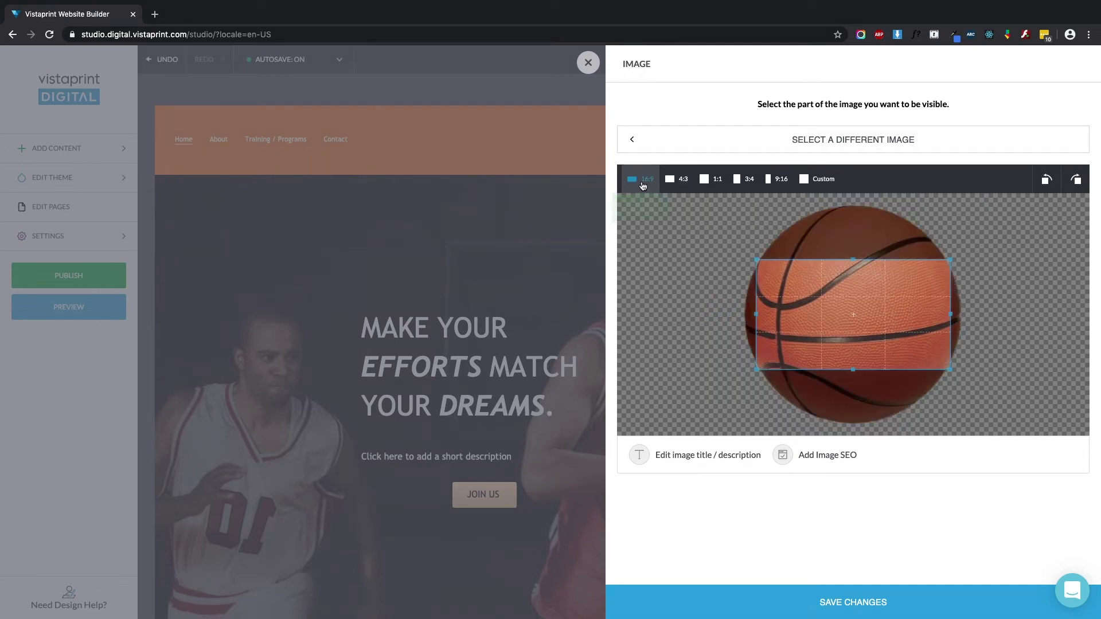
{"action": "left_click", "coordinate": [677, 179]}
{"action": "left_click", "coordinate": [711, 179]}
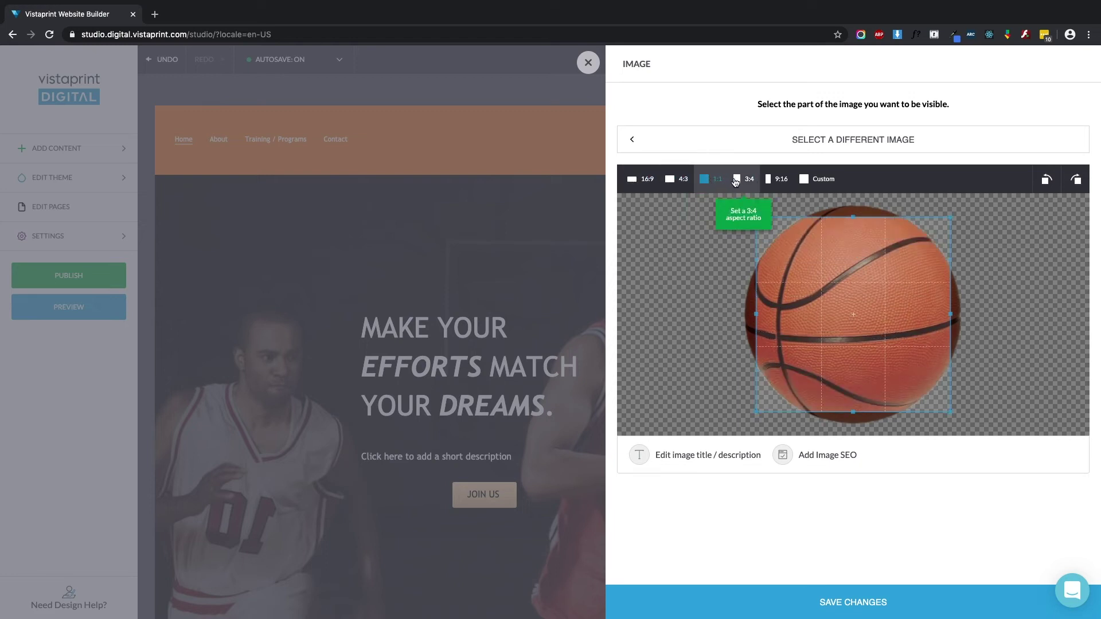
{"action": "left_click", "coordinate": [743, 180]}
{"action": "left_click", "coordinate": [715, 182]}
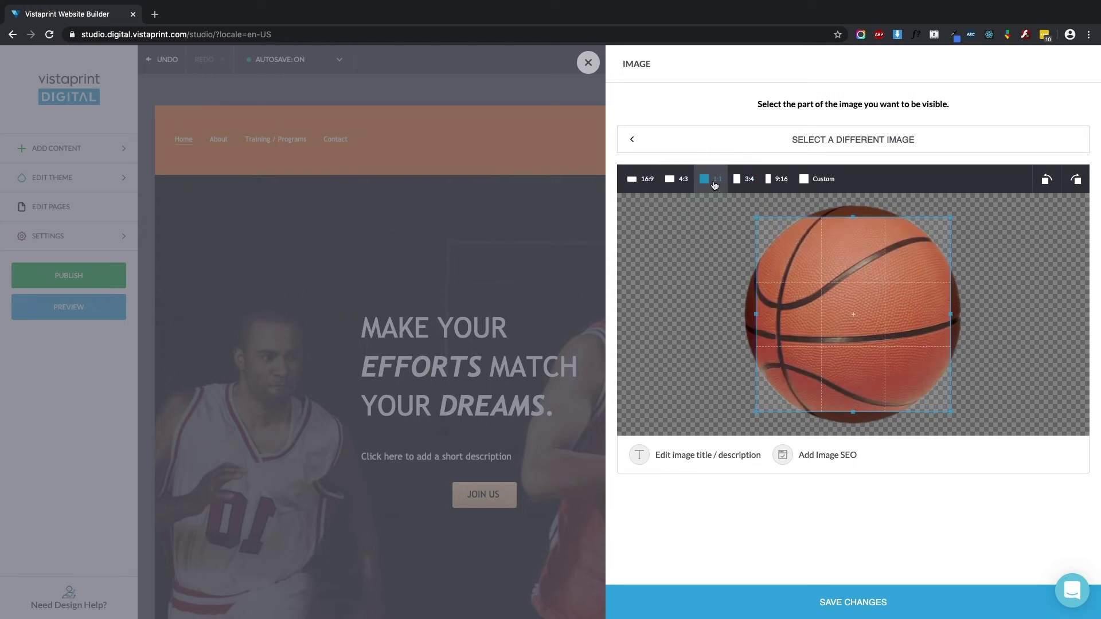
{"action": "left_click", "coordinate": [678, 183]}
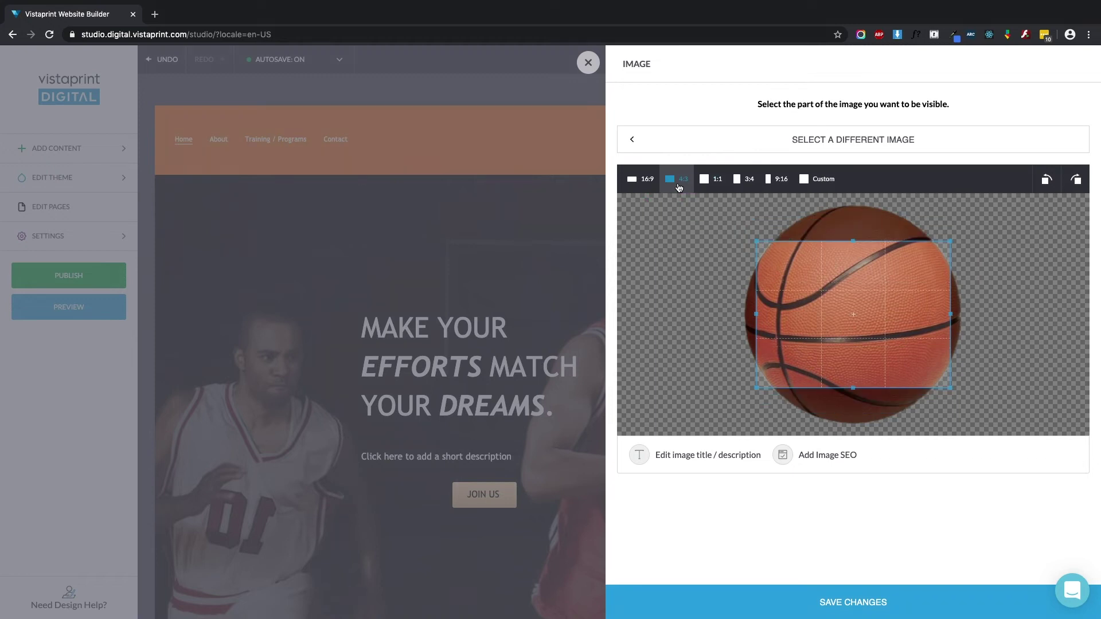
{"action": "left_click", "coordinate": [745, 180]}
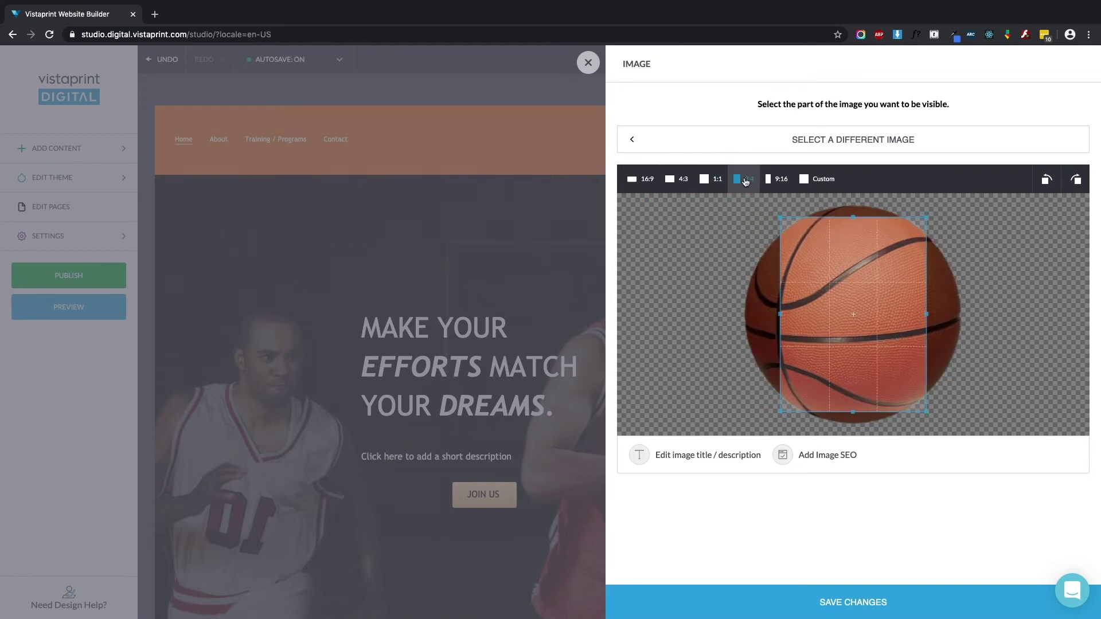
{"action": "left_click", "coordinate": [818, 179]}
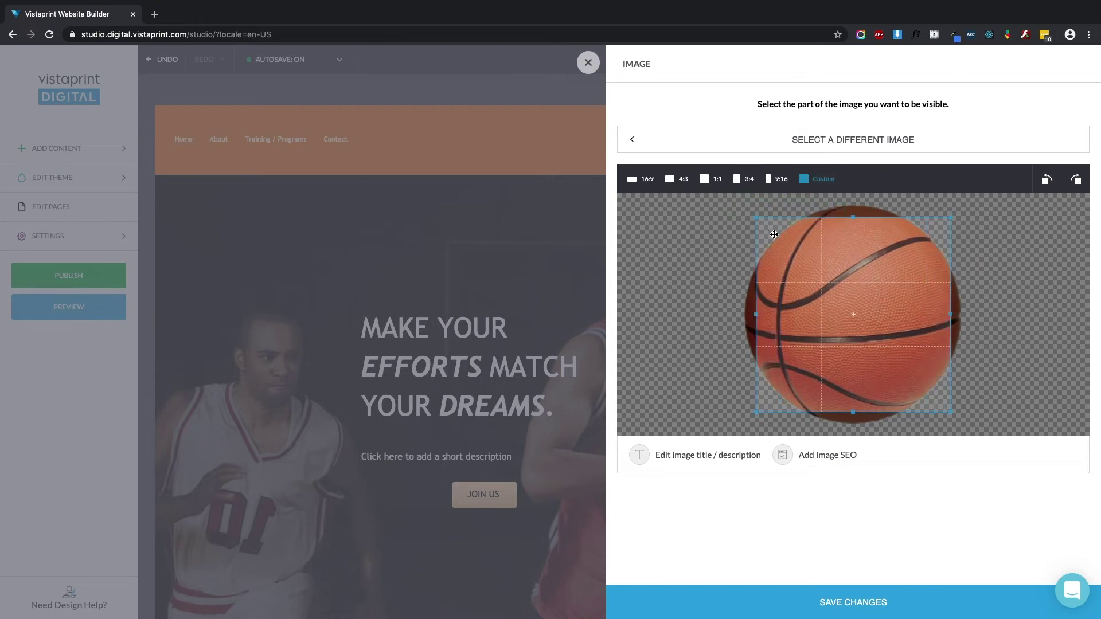
Drag the crop corners to frame the whole ball, check title and SEO fields, and save
{"action": "left_click_drag", "start_coordinate": [755, 216], "coordinate": [739, 203]}
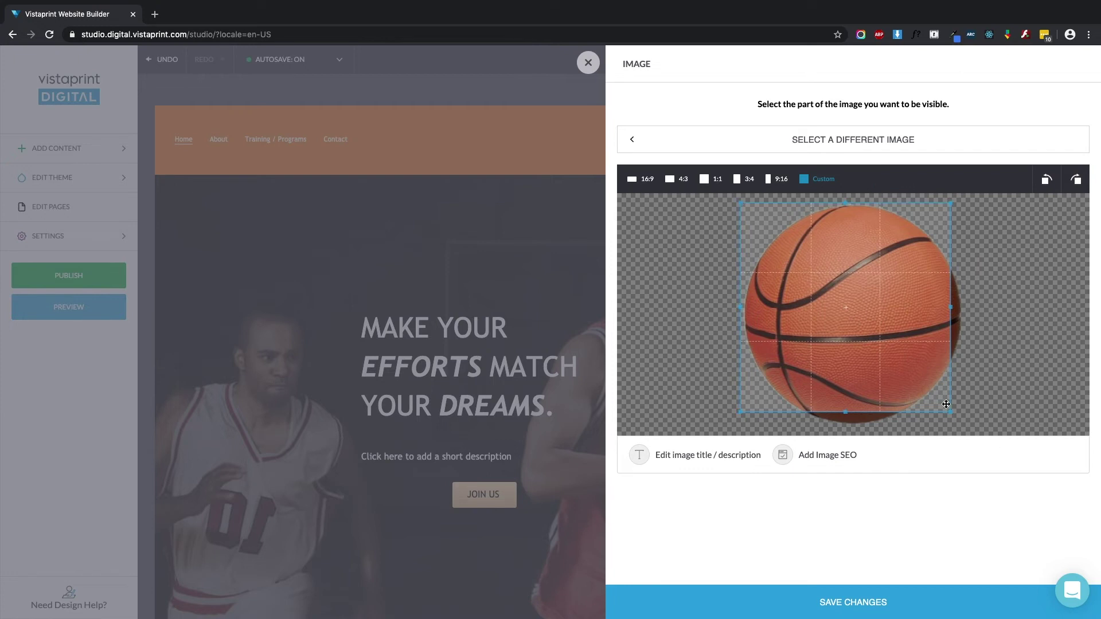
{"action": "left_click_drag", "start_coordinate": [952, 412], "coordinate": [967, 427]}
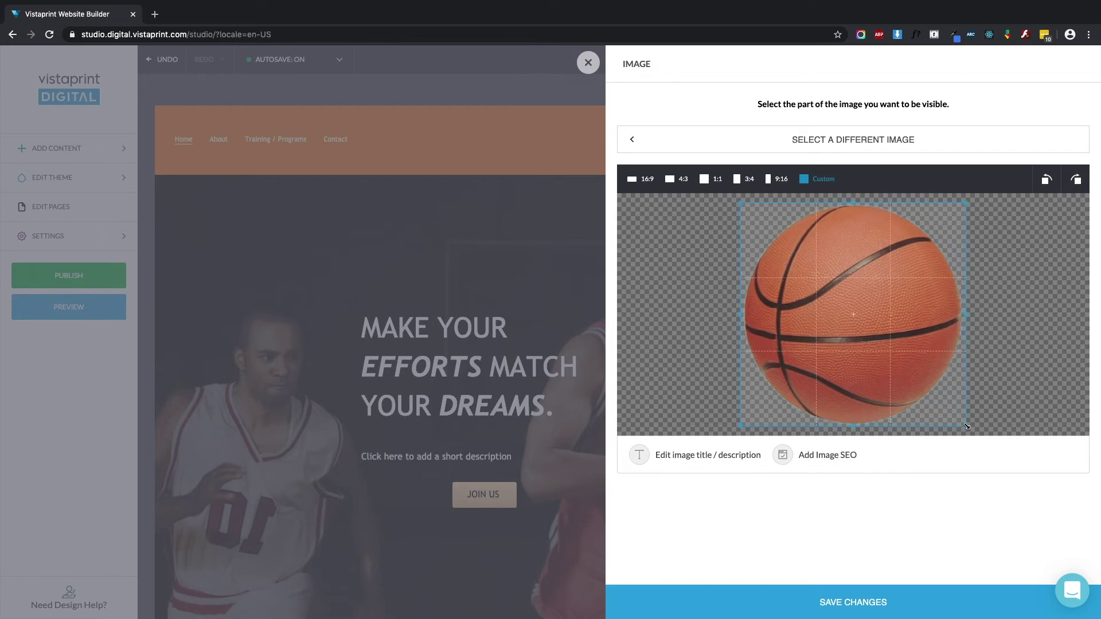
{"action": "left_click", "coordinate": [650, 457]}
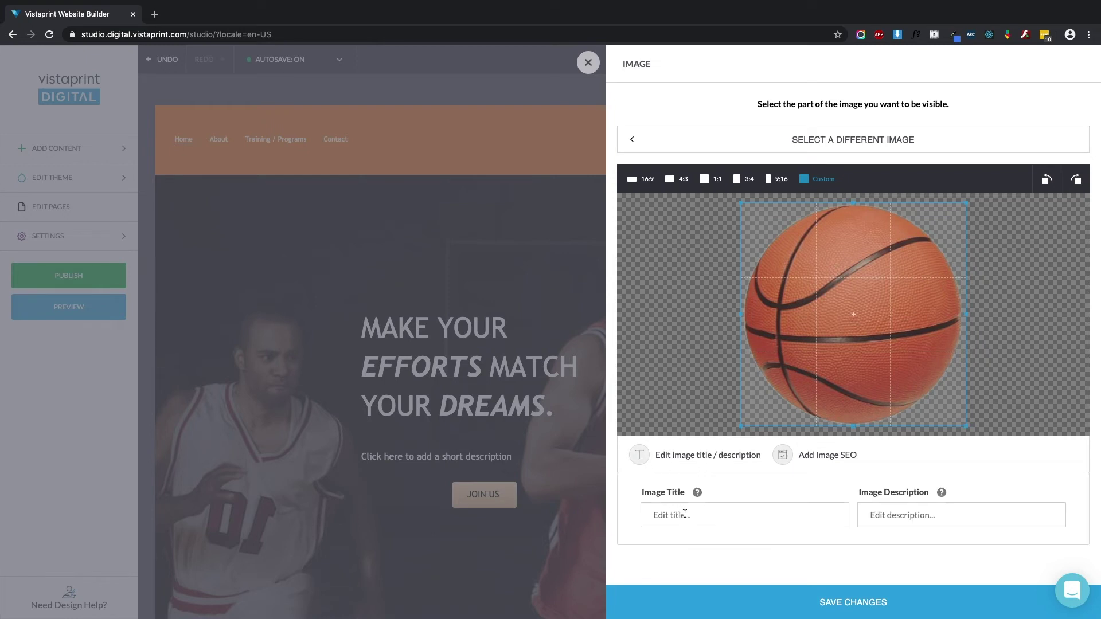
{"action": "left_click", "coordinate": [784, 457]}
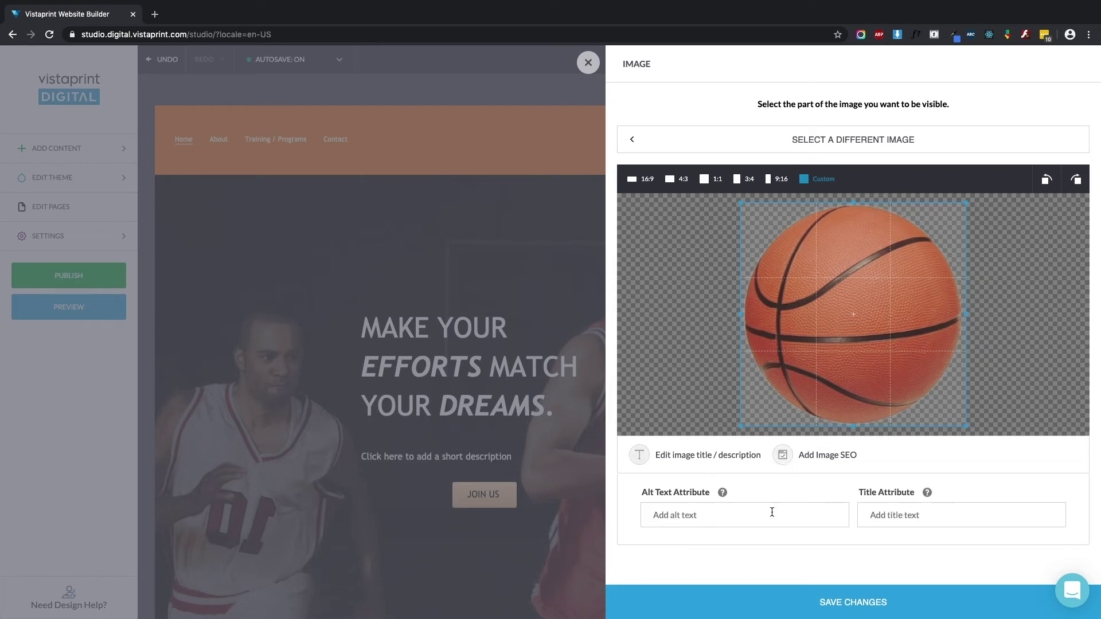
{"action": "left_click", "coordinate": [824, 603]}
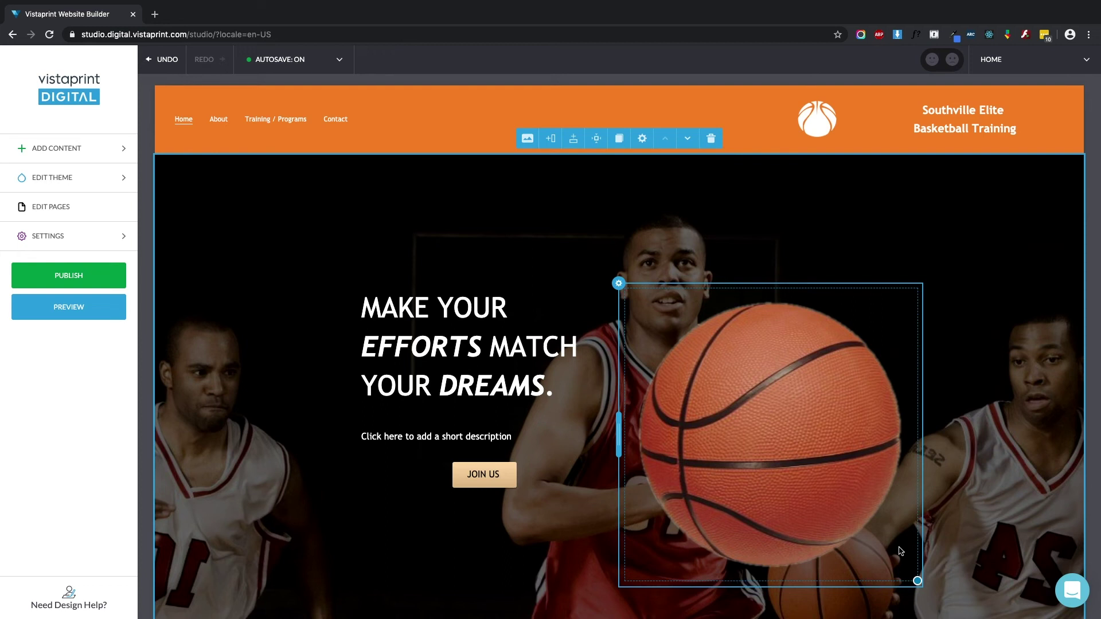
Resize the basketball image to 297×297, then remove it from the hero
{"action": "left_click_drag", "start_coordinate": [918, 581], "coordinate": [859, 492]}
{"action": "left_click", "coordinate": [783, 393]}
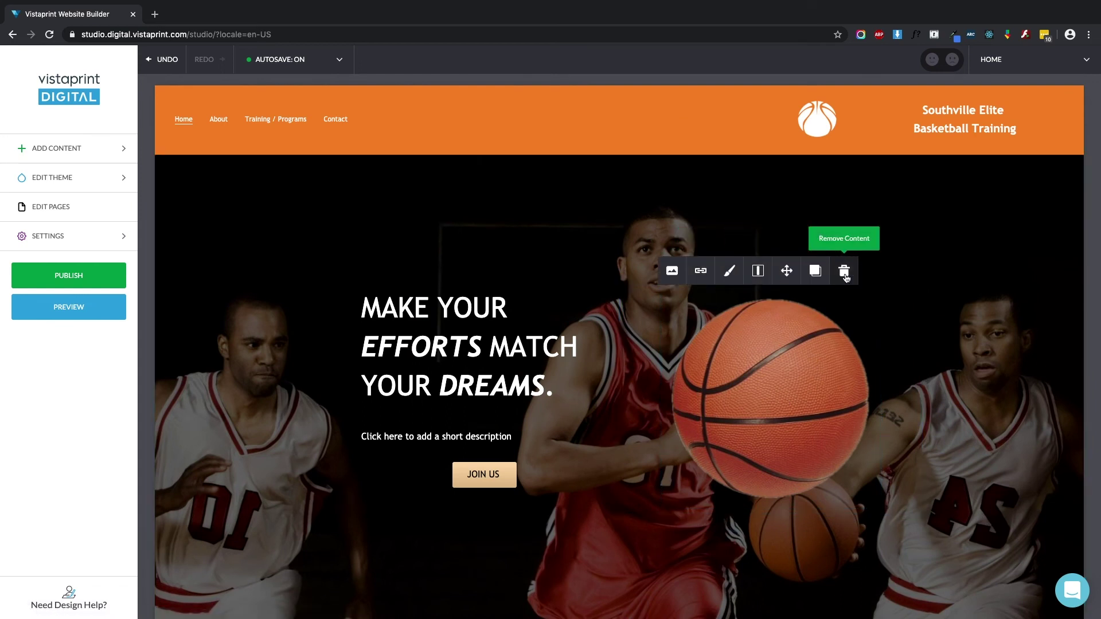
{"action": "left_click", "coordinate": [845, 274]}
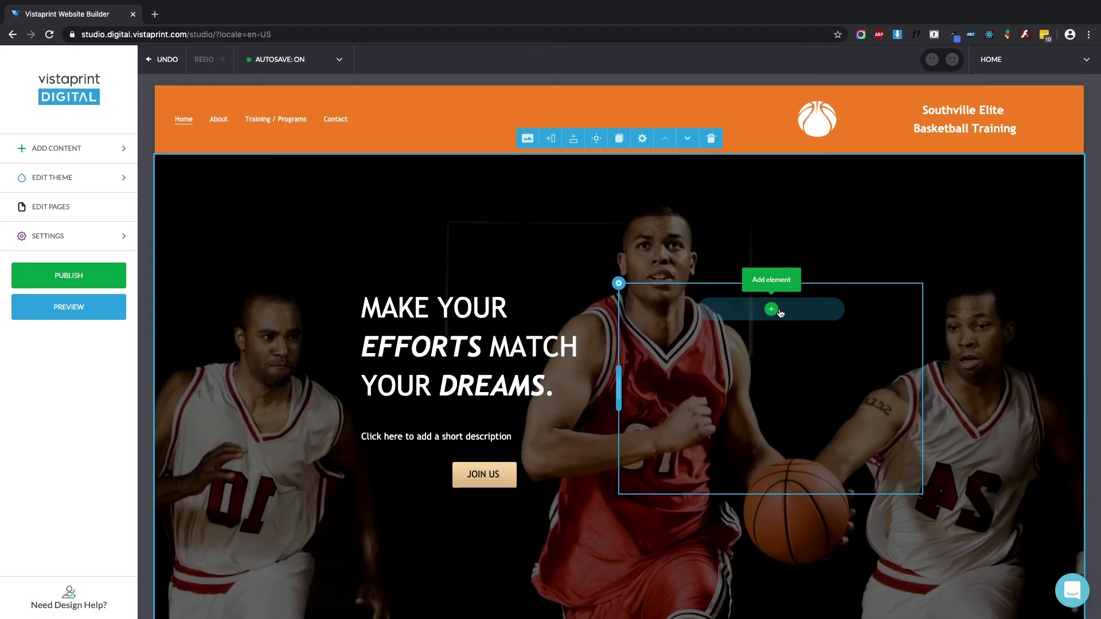
Insert an Outline Soft Button reading 'Button Text' from the Buttons category into the hero
{"action": "left_click", "coordinate": [771, 310]}
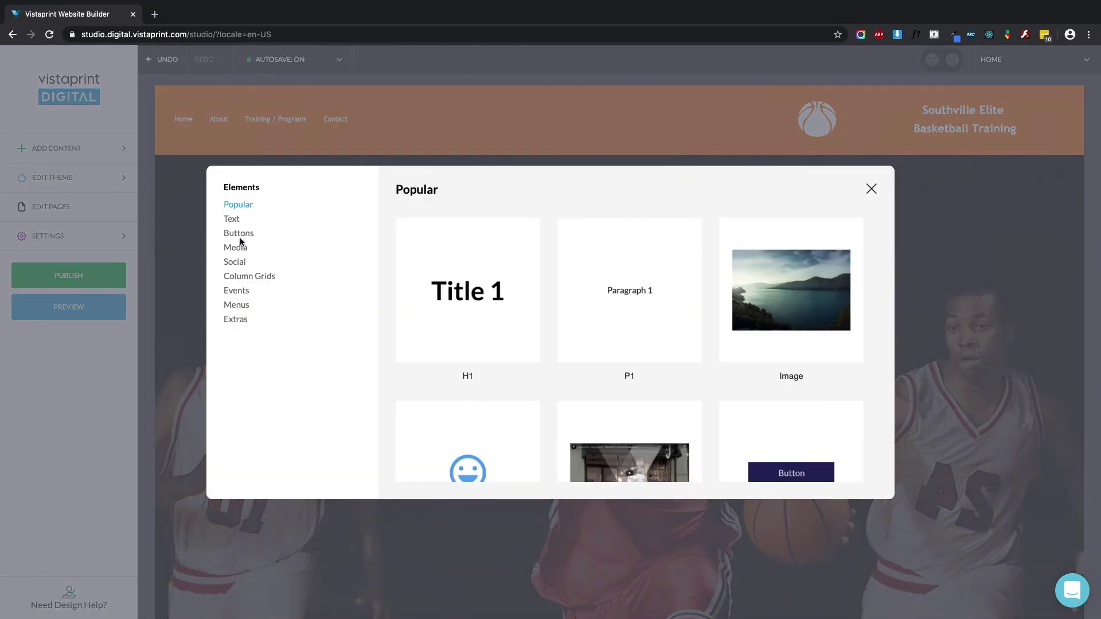
{"action": "left_click", "coordinate": [239, 234]}
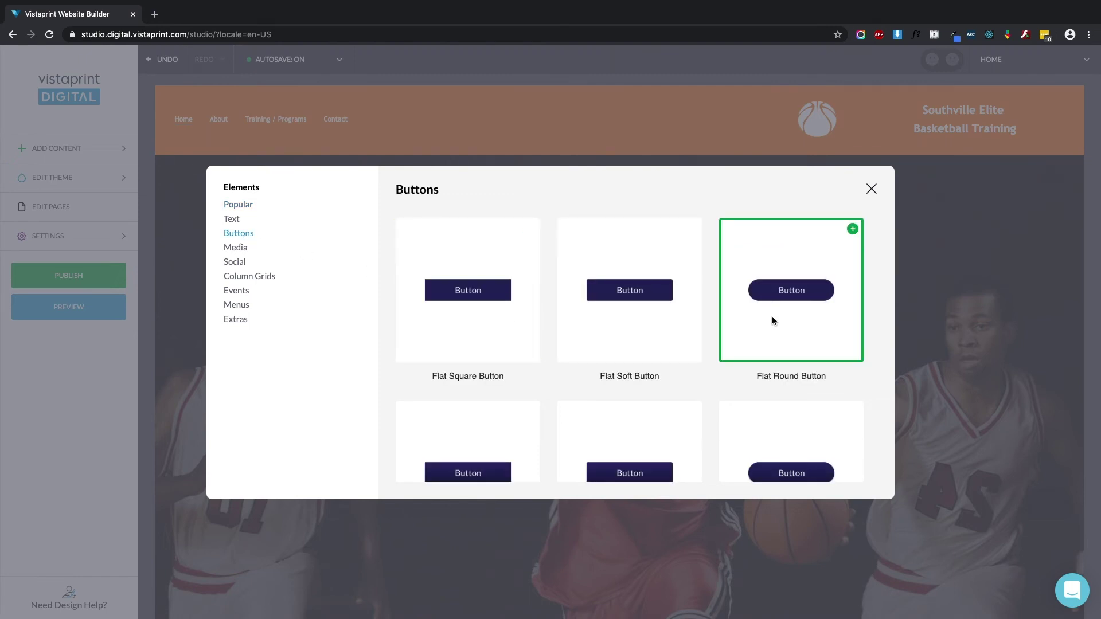
{"action": "scroll", "coordinate": [545, 333], "scroll_direction": "down", "scroll_amount": 6}
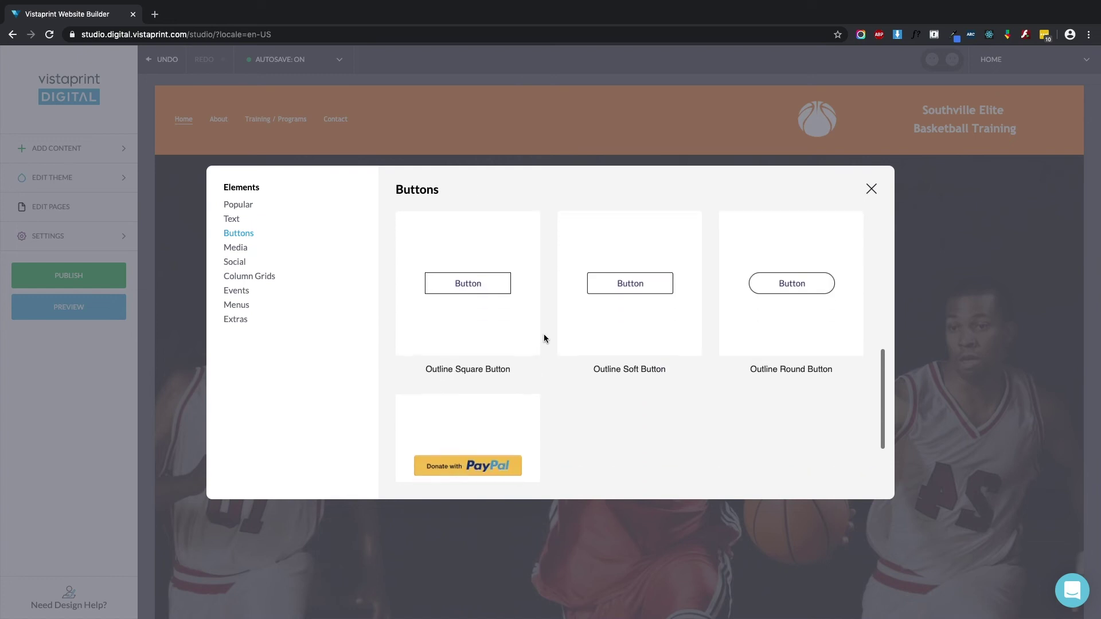
{"action": "left_click", "coordinate": [640, 275]}
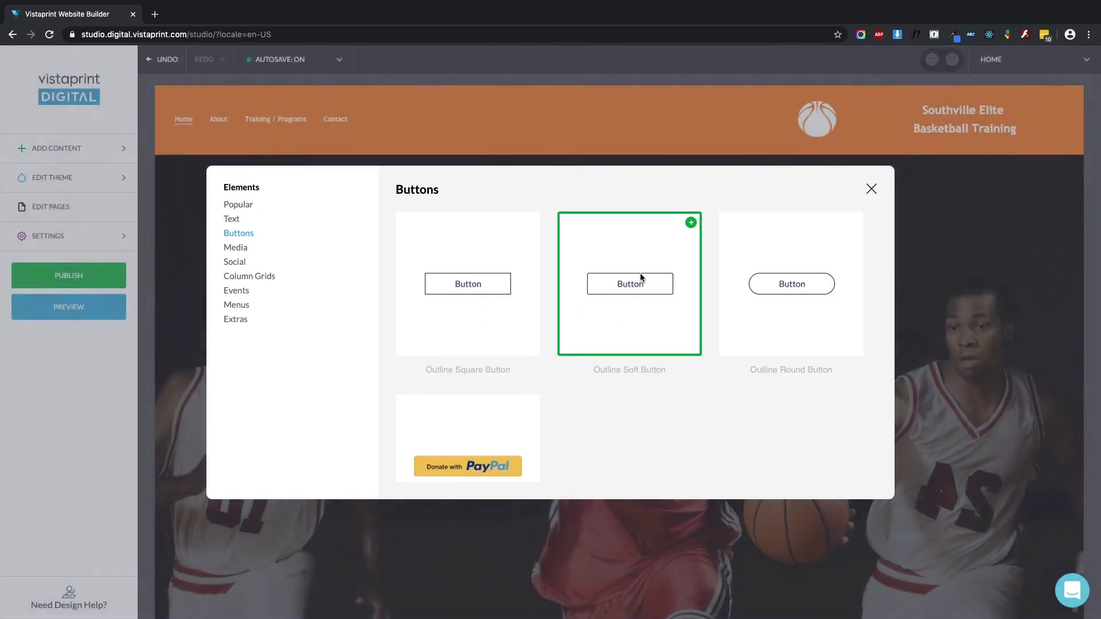
Change the button's label to 'Learn More About Us'
{"action": "left_click", "coordinate": [774, 306]}
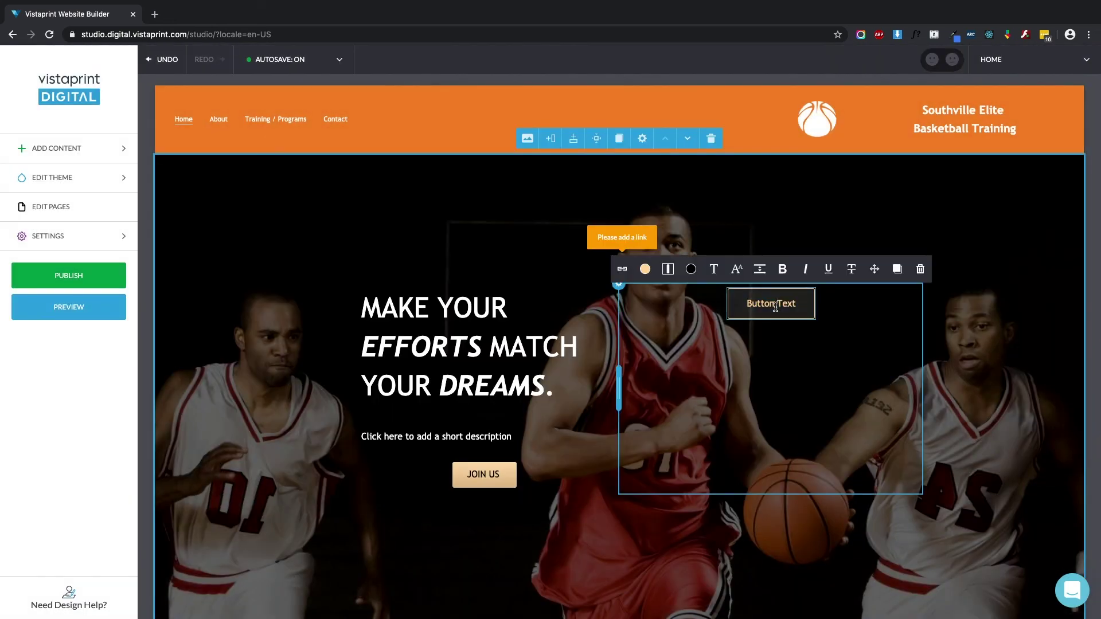
{"action": "left_click_drag", "start_coordinate": [801, 305], "coordinate": [742, 304]}
{"action": "type", "text": "Le"}
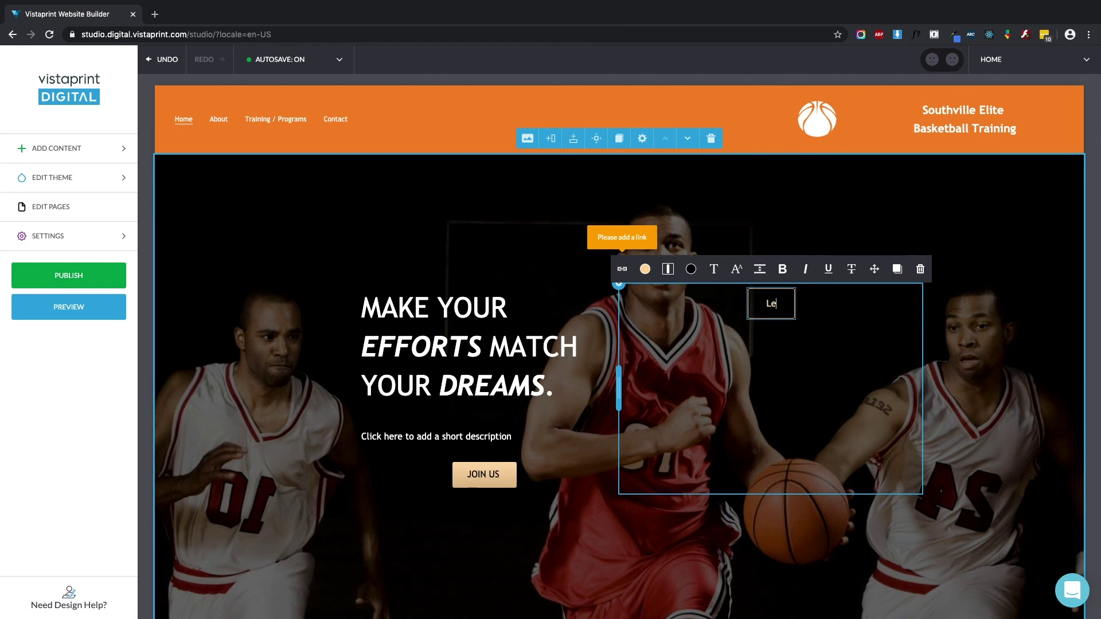
{"action": "type", "text": "arn More About Us"}
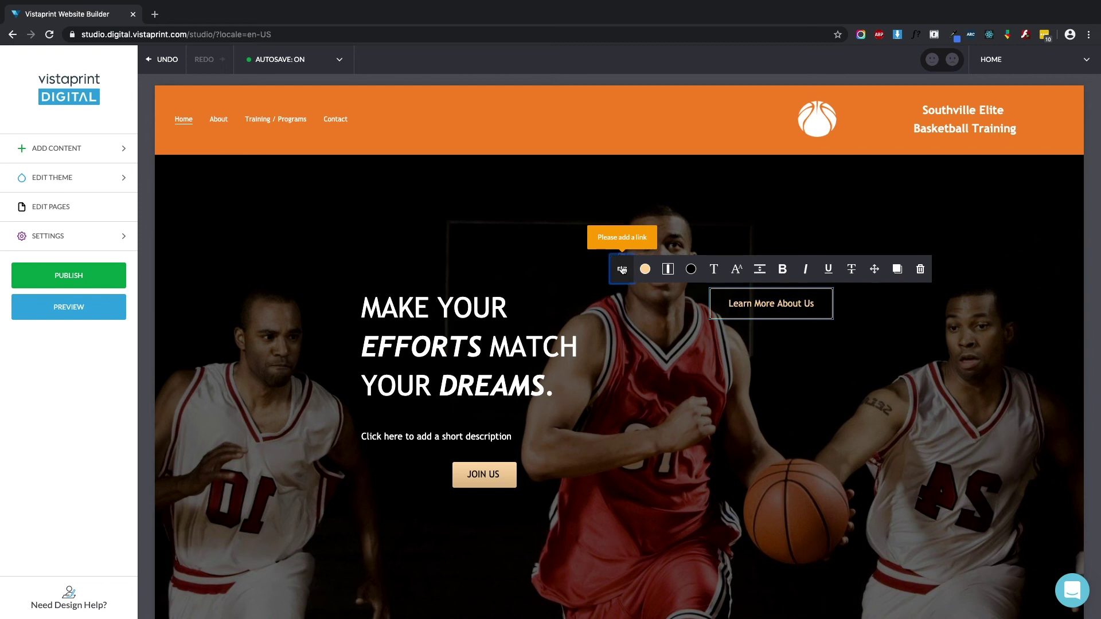
Link the button internally to the About page and save the link
{"action": "left_click", "coordinate": [623, 269]}
{"action": "left_click", "coordinate": [448, 244]}
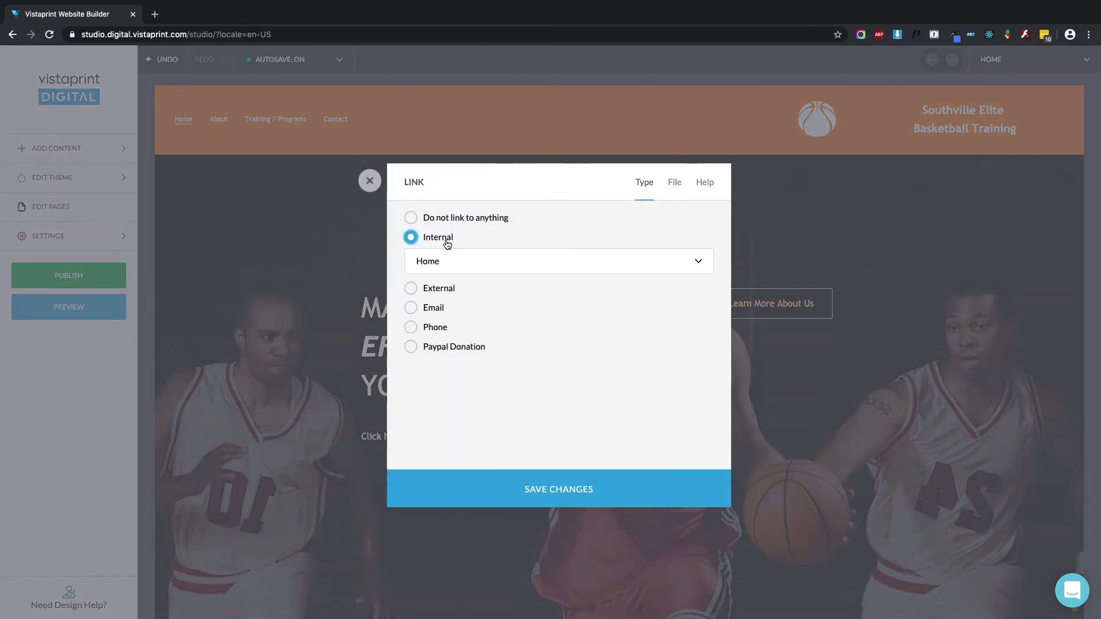
{"action": "left_click", "coordinate": [454, 261]}
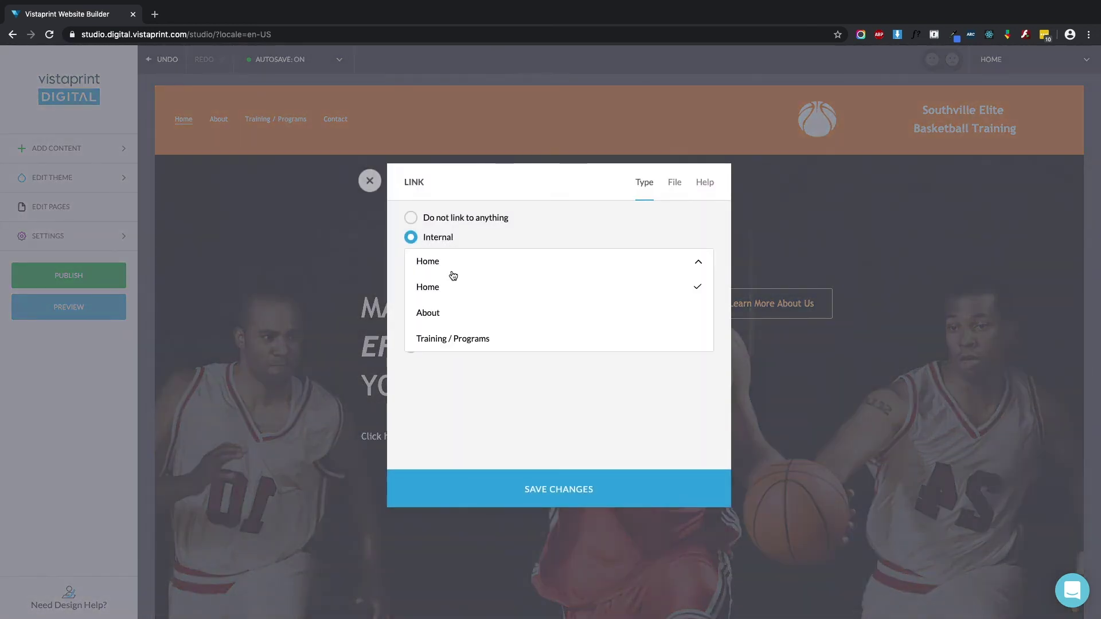
{"action": "left_click", "coordinate": [446, 314]}
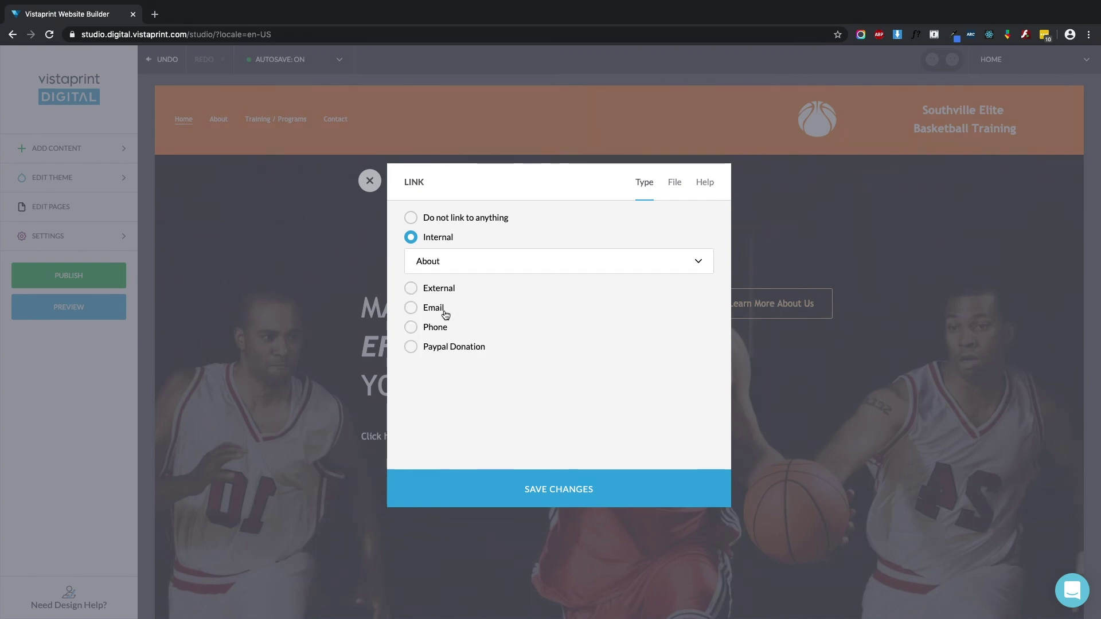
{"action": "left_click", "coordinate": [525, 489]}
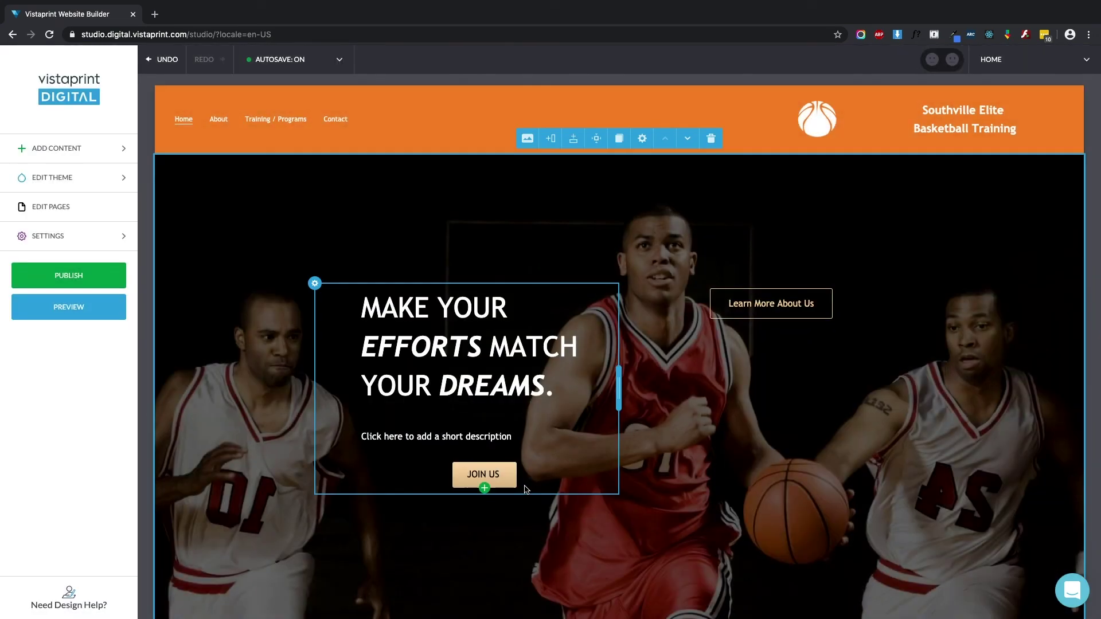